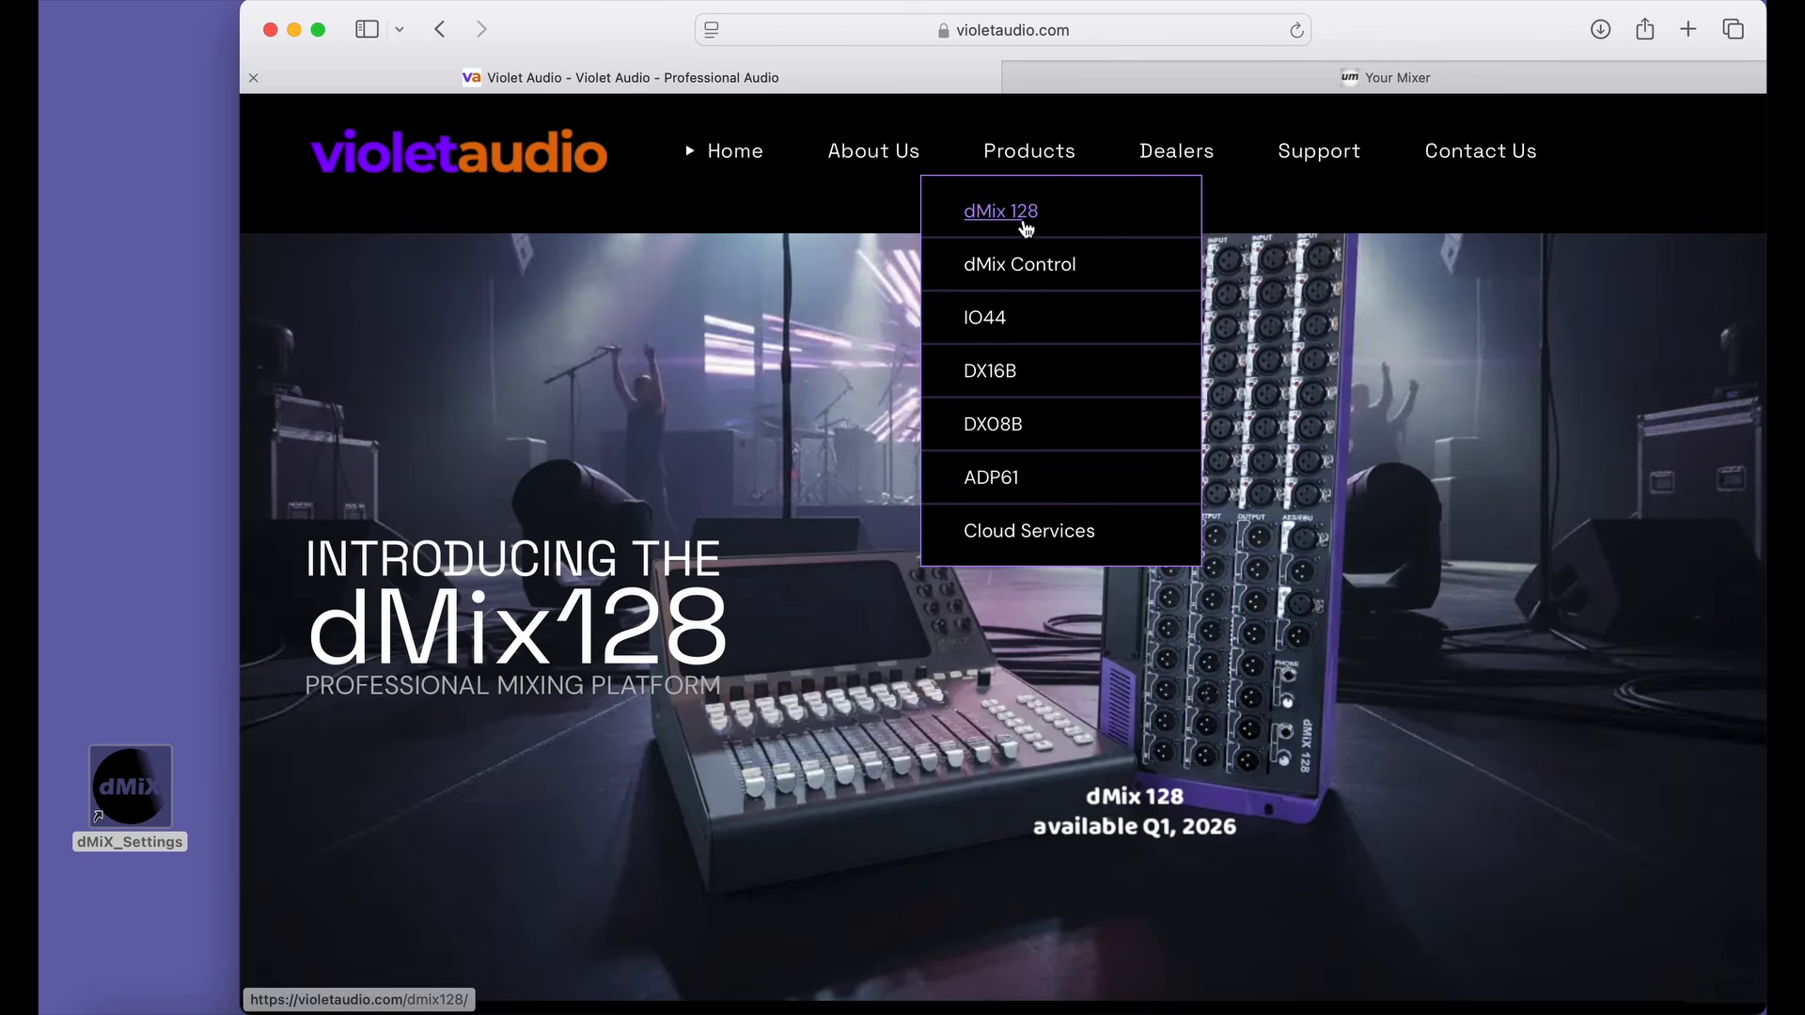
Open the Violet Audio support downloads page and select the dMix128 as the product.
click(1025, 215)
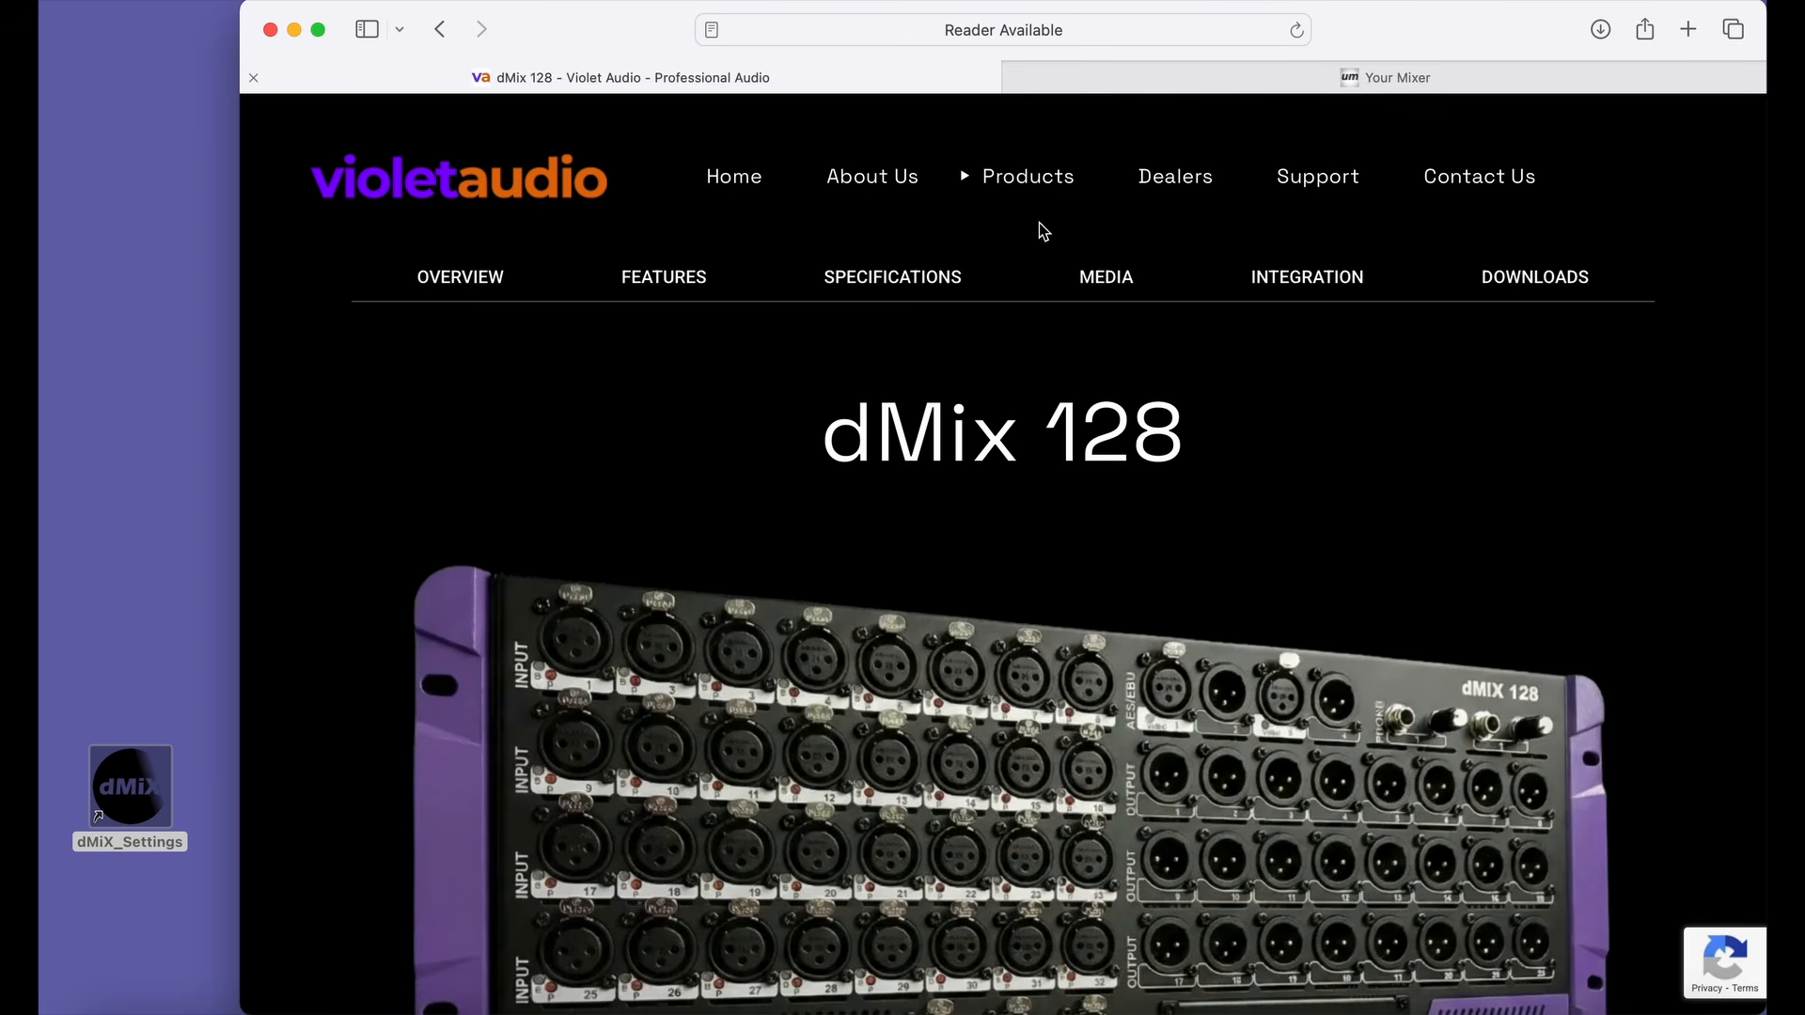
mouse_move(1297, 182)
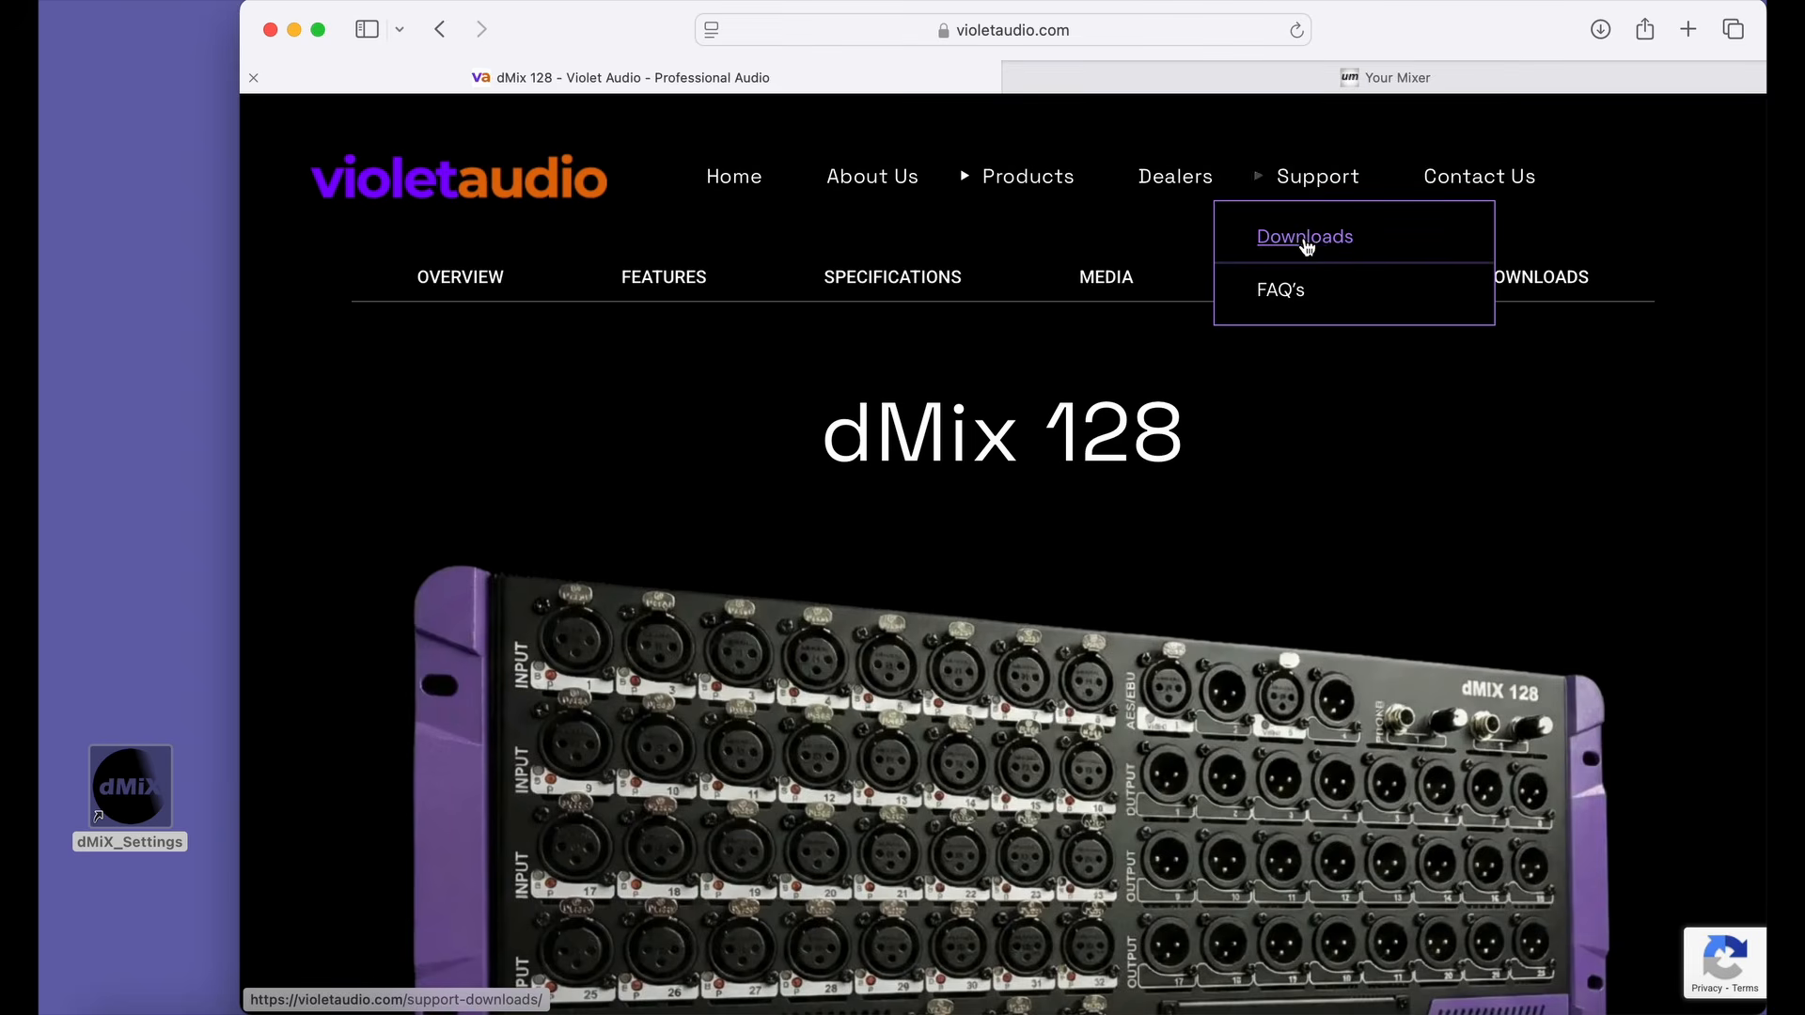
click(1303, 242)
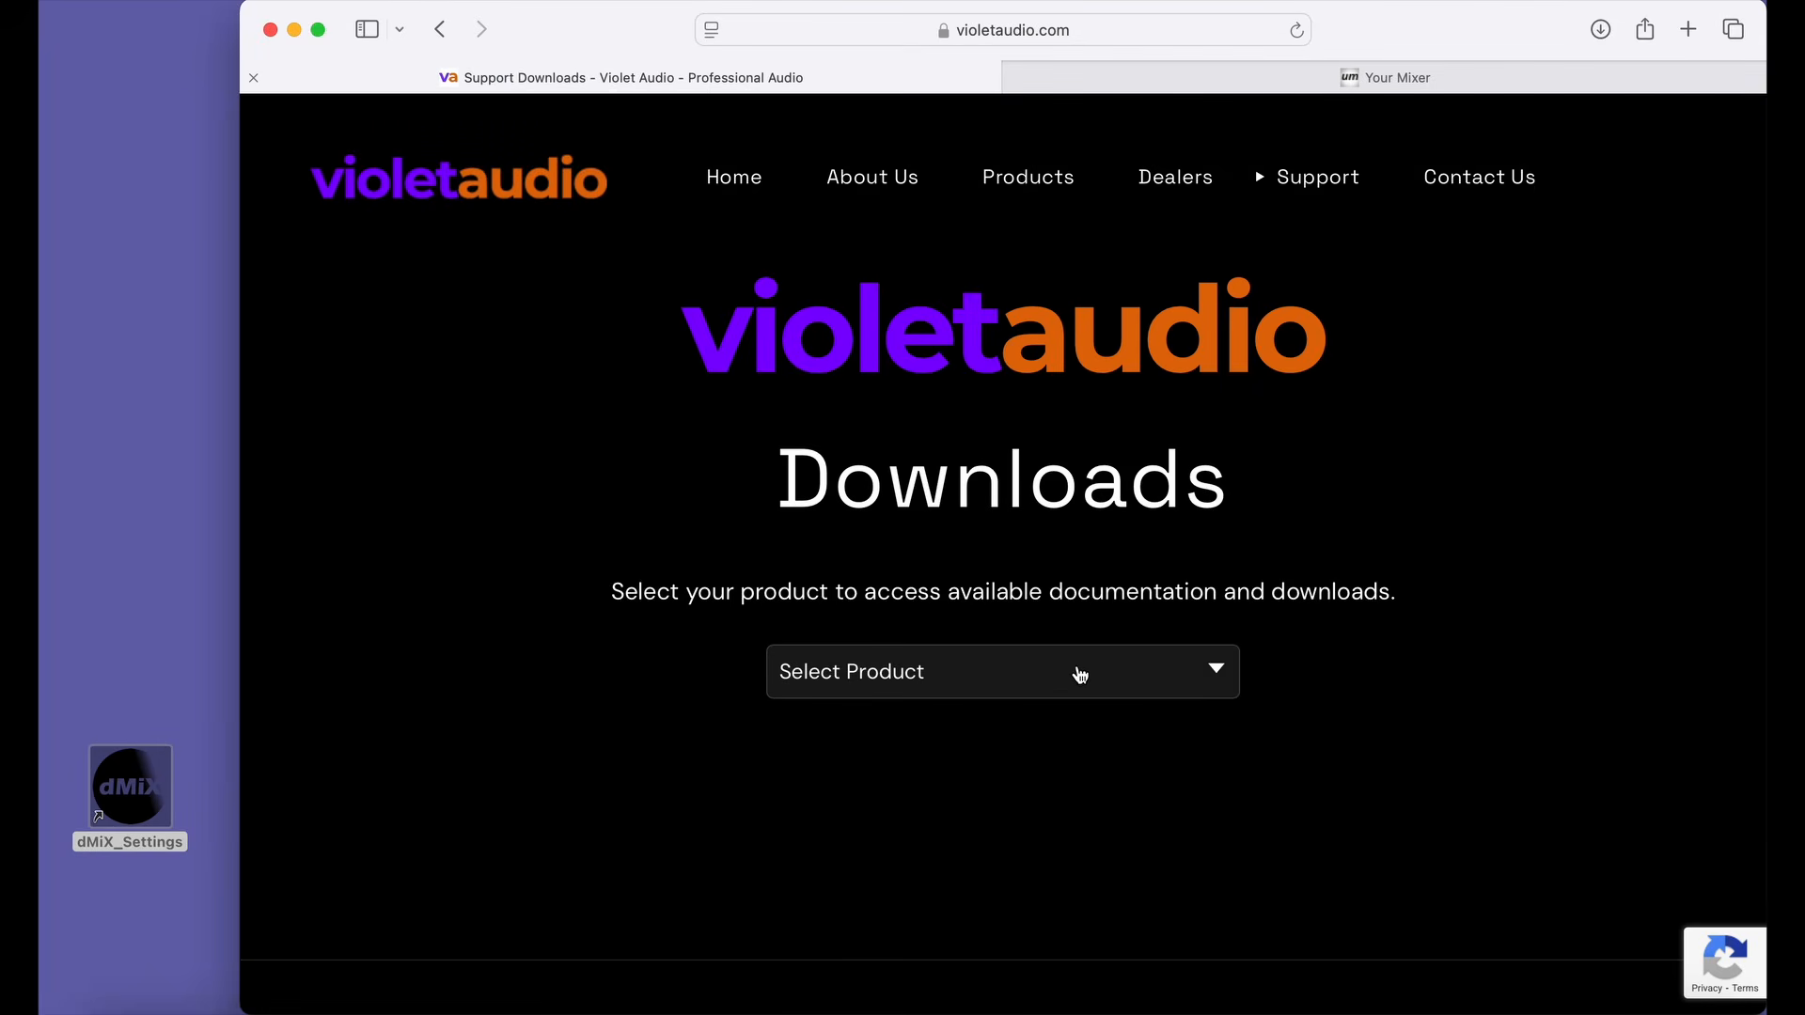
click(1080, 674)
click(943, 693)
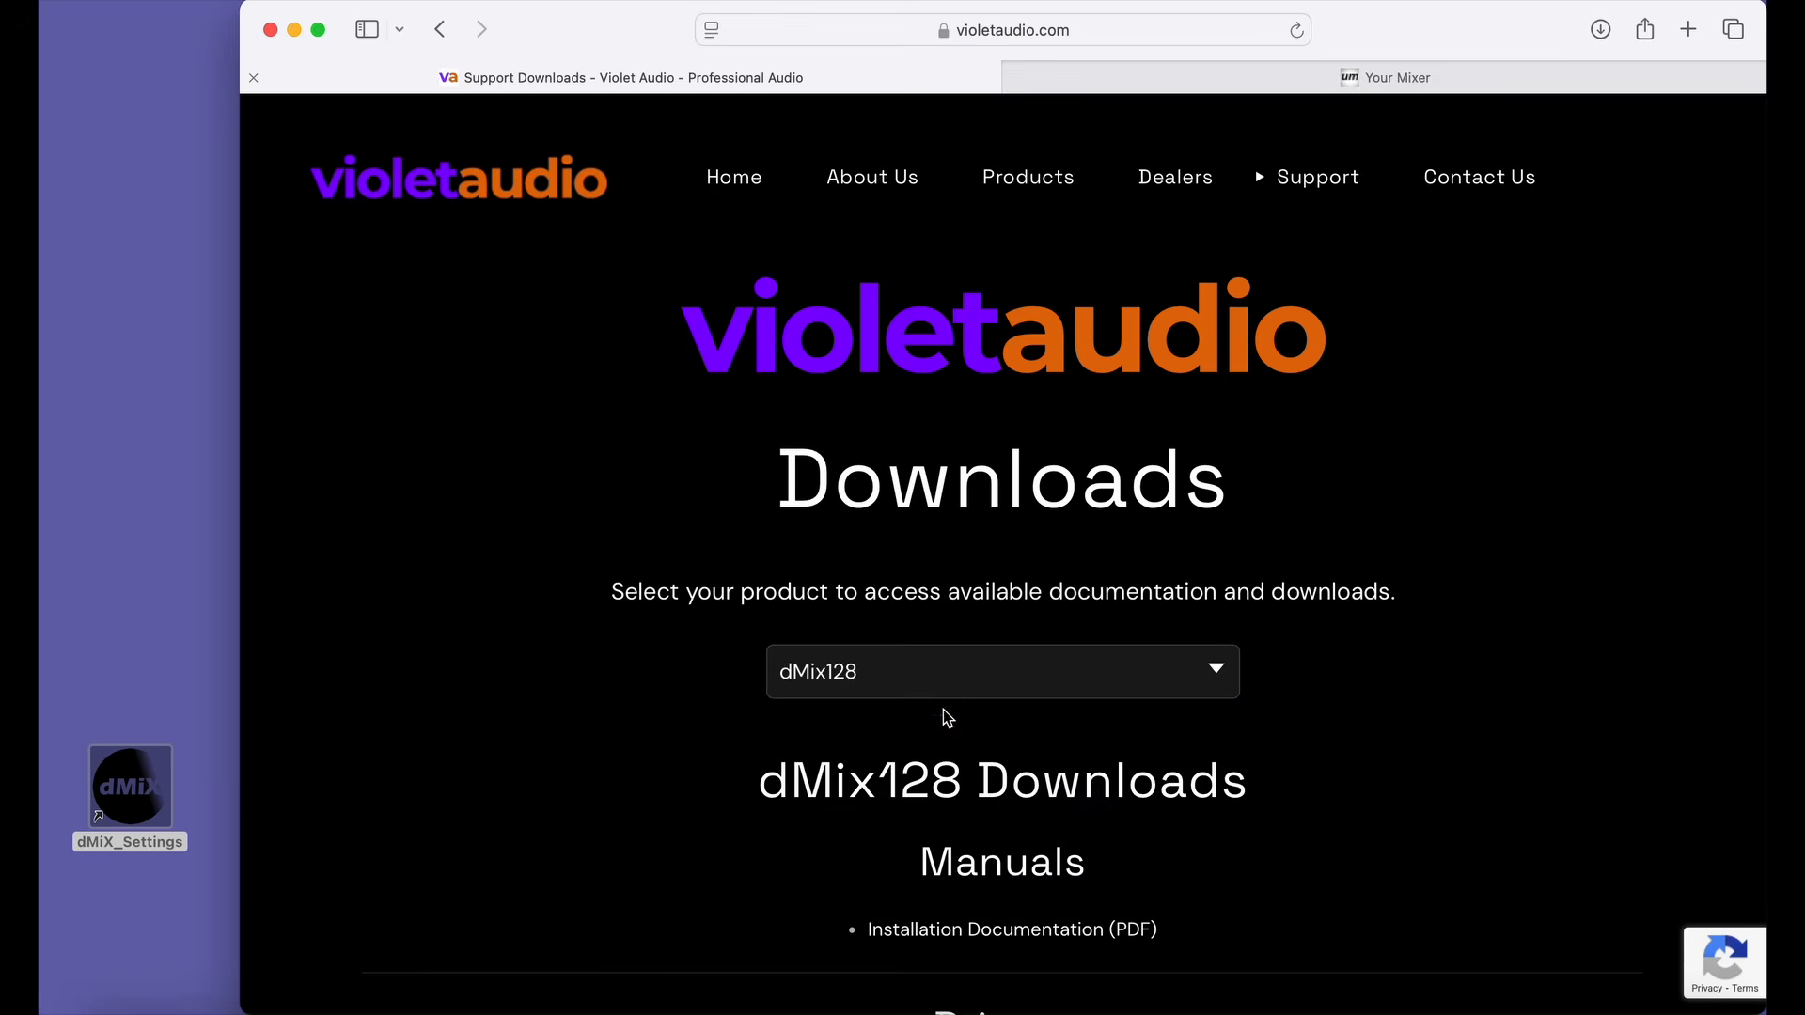
Download the Mac driver dMix_AES67-0.4_rc1 and allow downloads from violetaudio.com.
scroll(947, 718, down, 6)
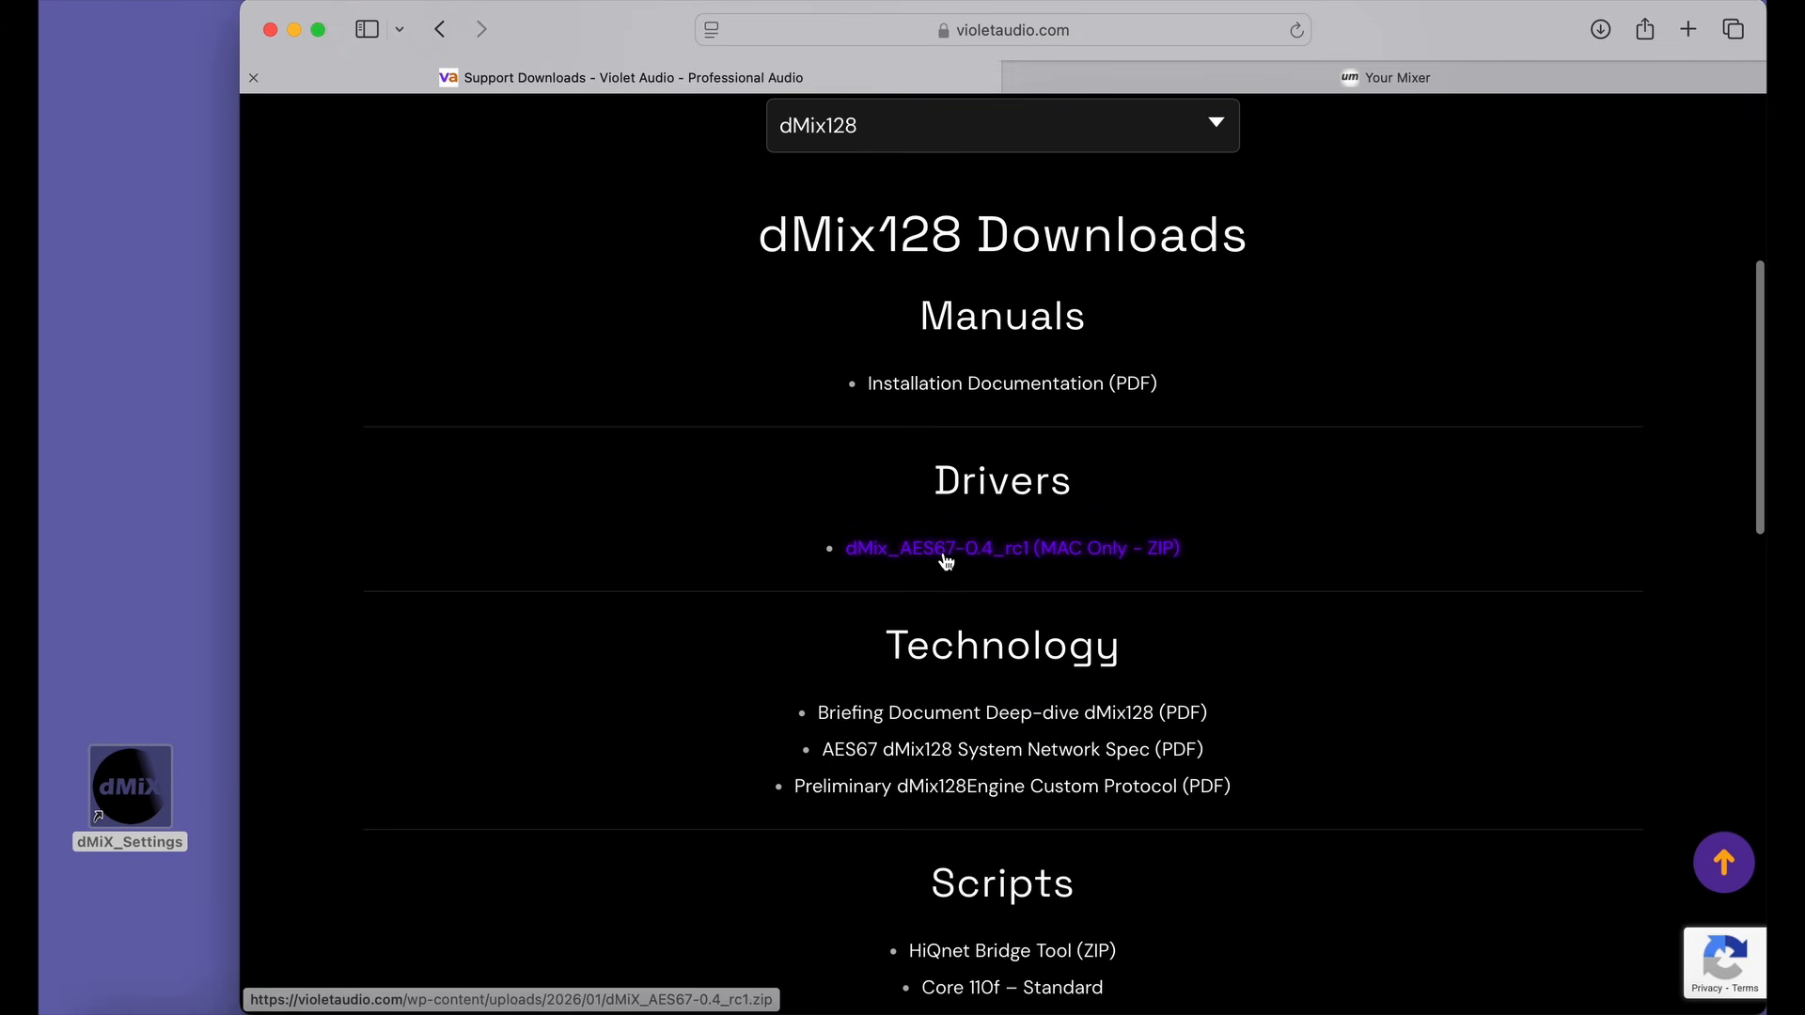
click(946, 557)
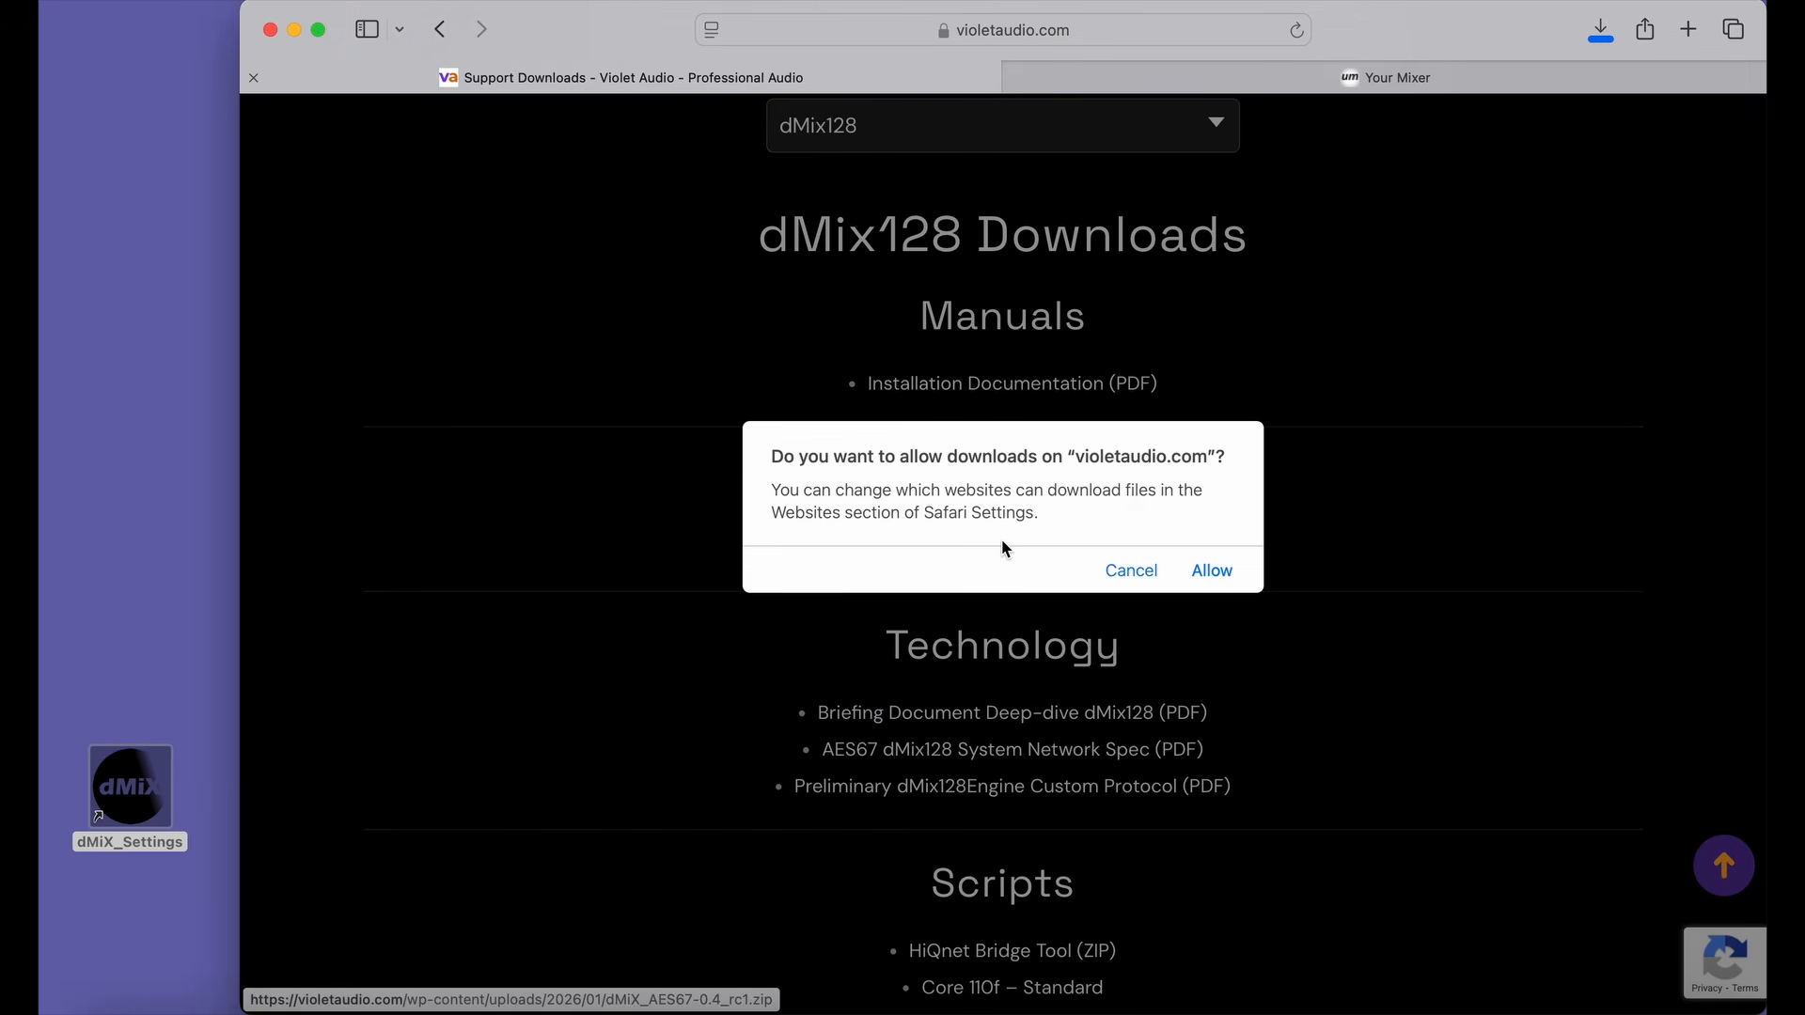
click(1215, 575)
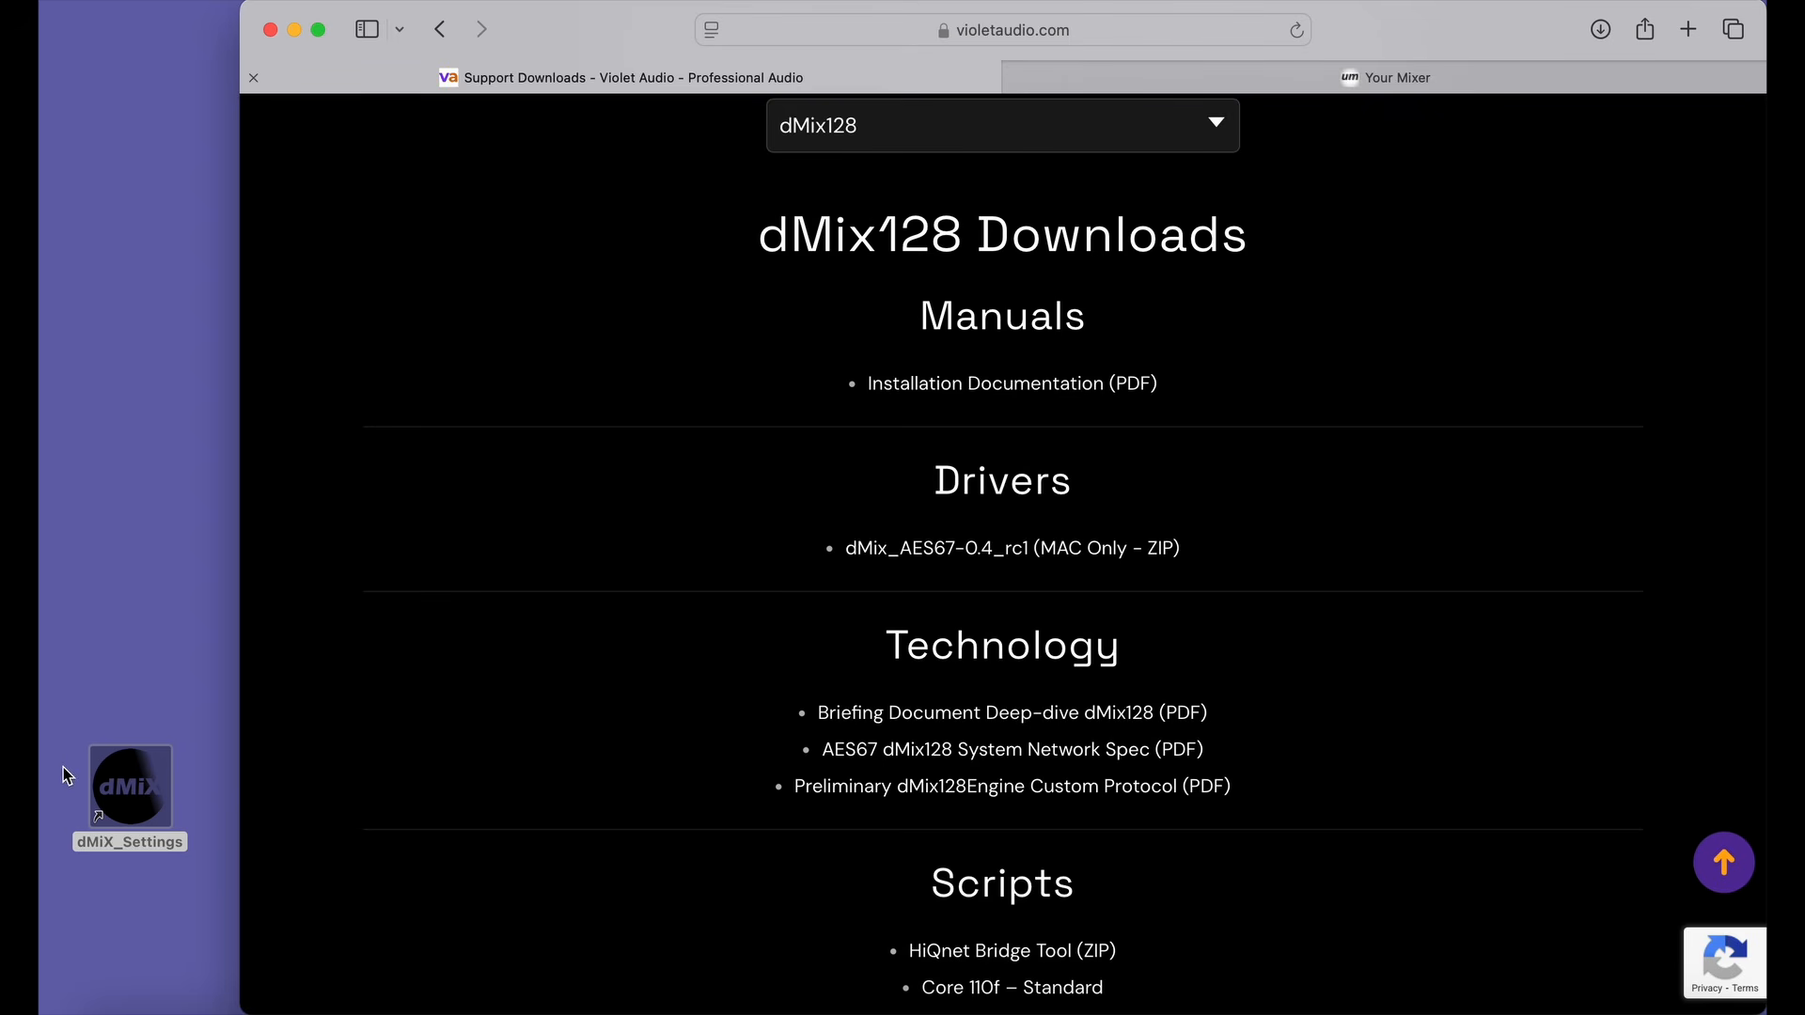
Switch to the mixer's web interface and add the MacBook Air's aes67driver to its remote devices.
click(1382, 90)
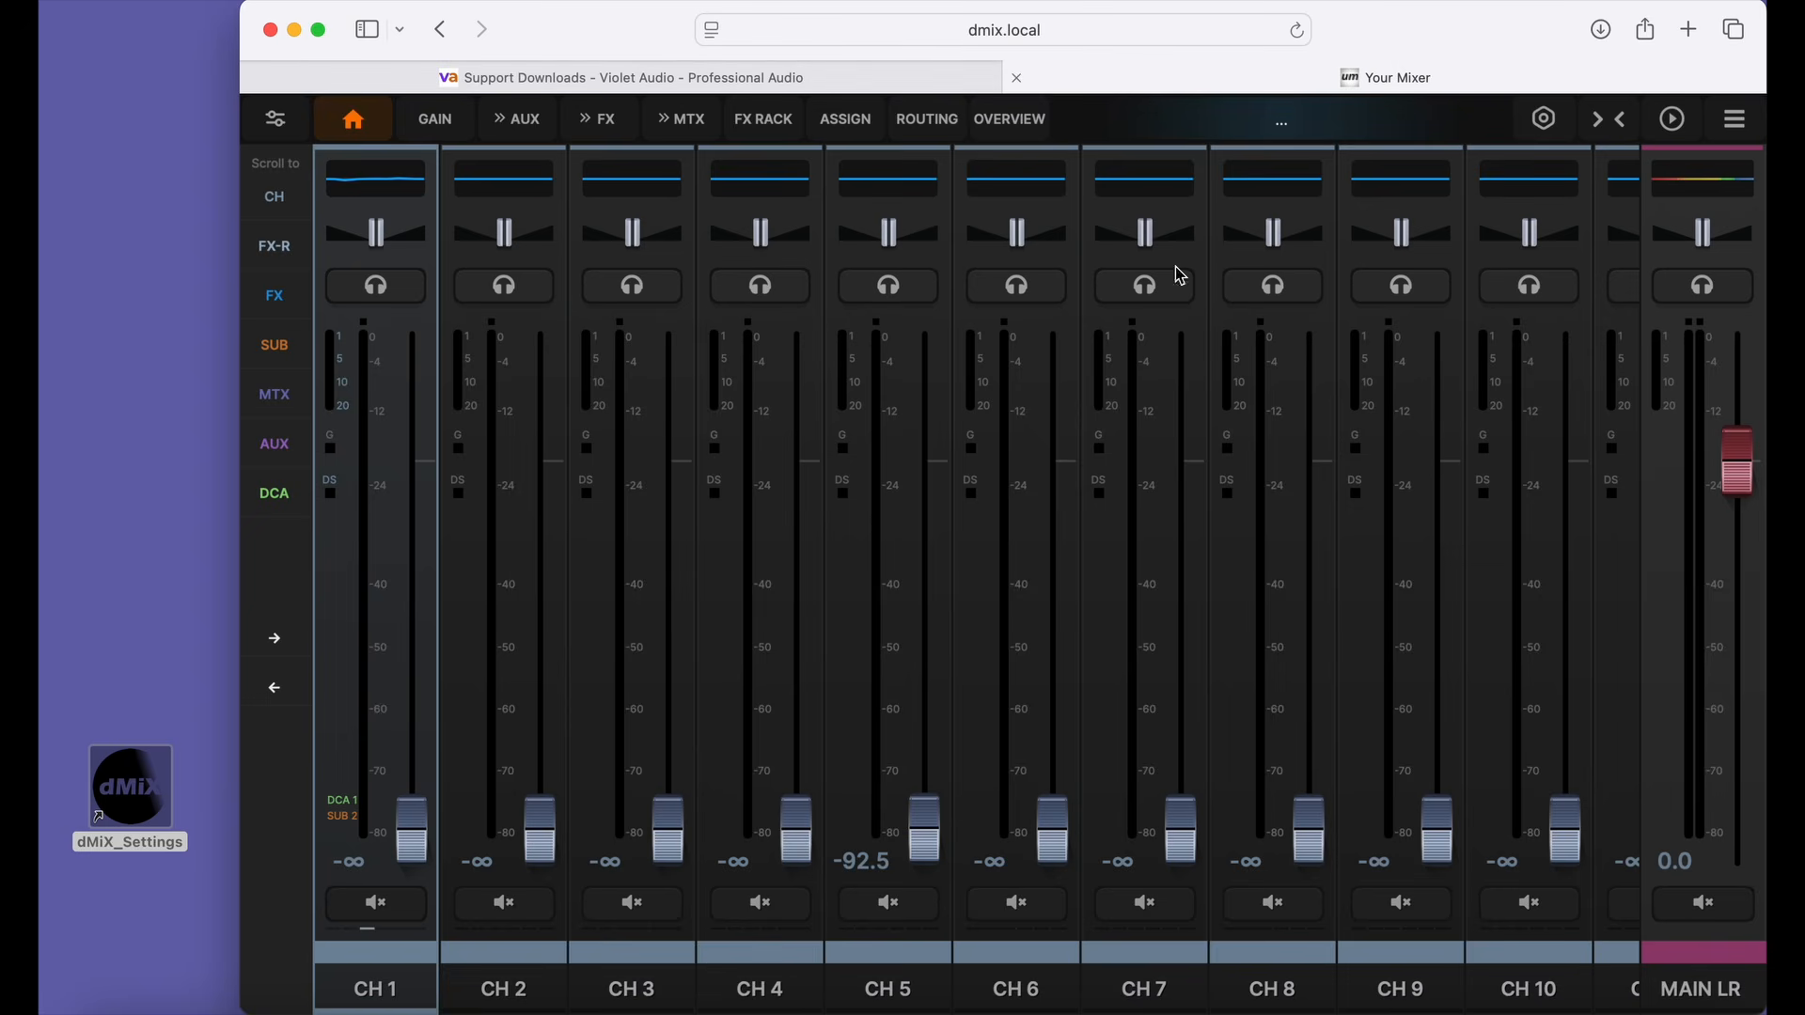
click(1544, 121)
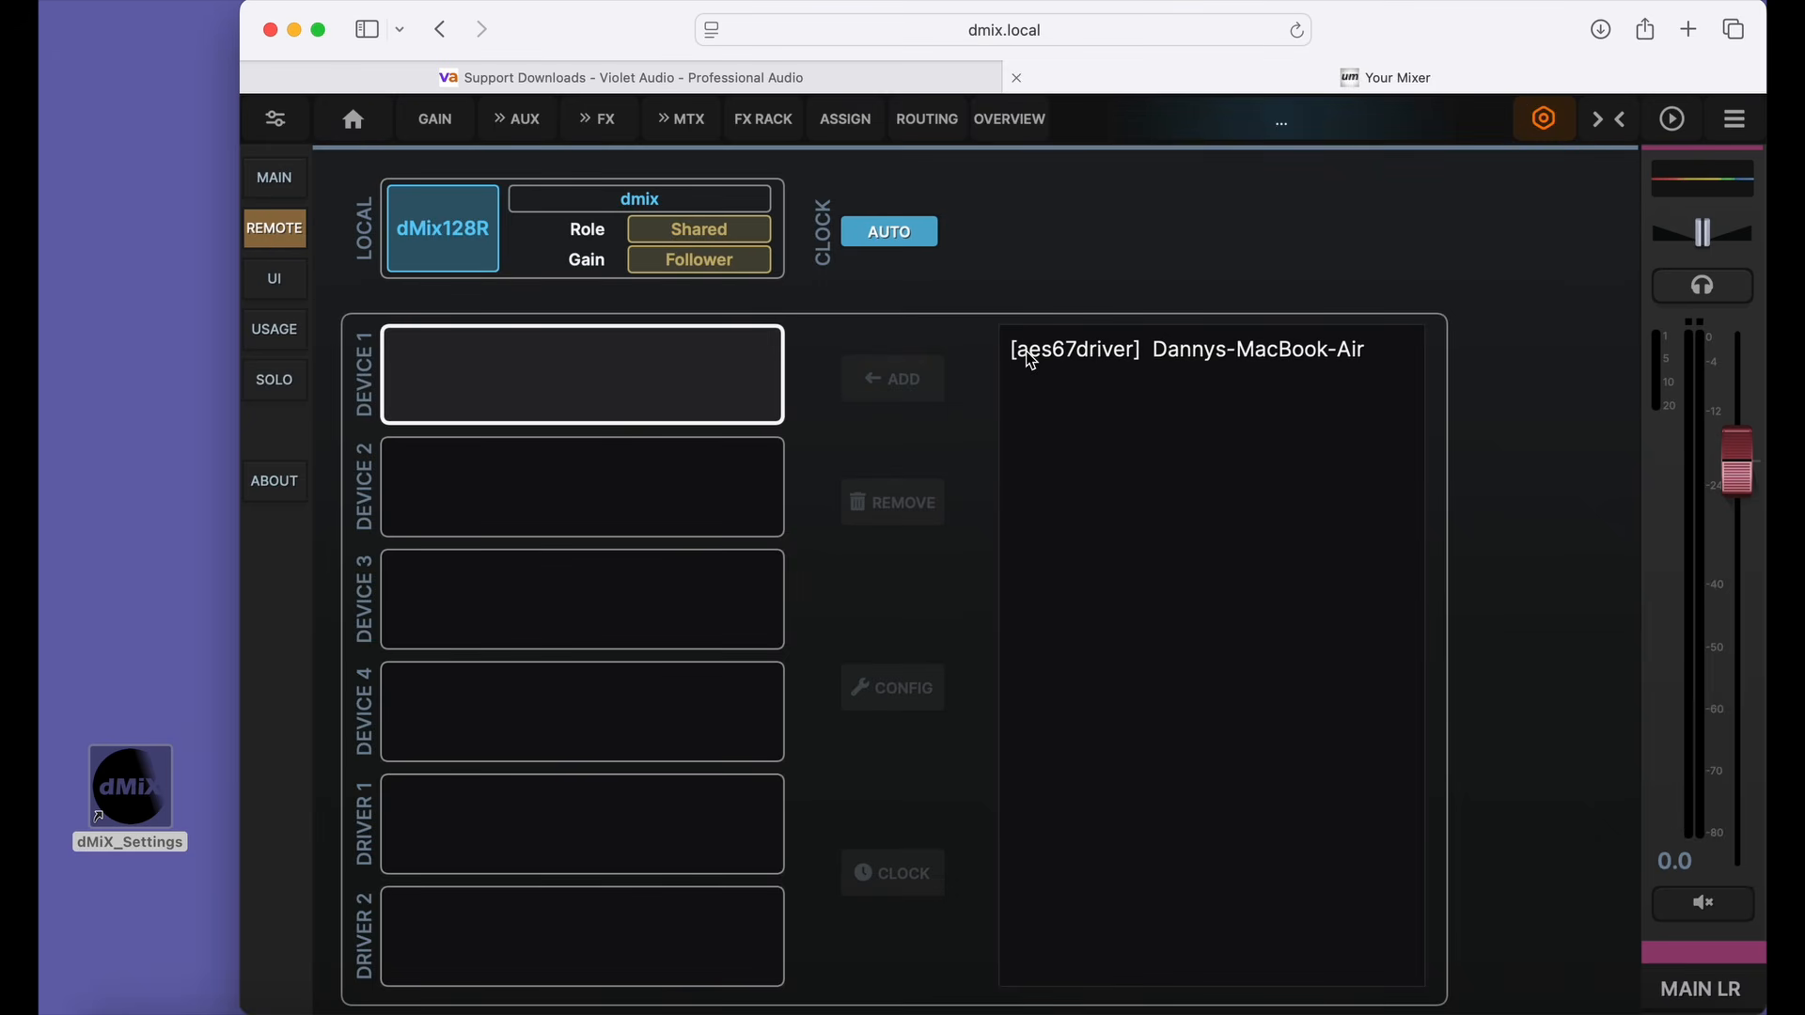
click(1131, 355)
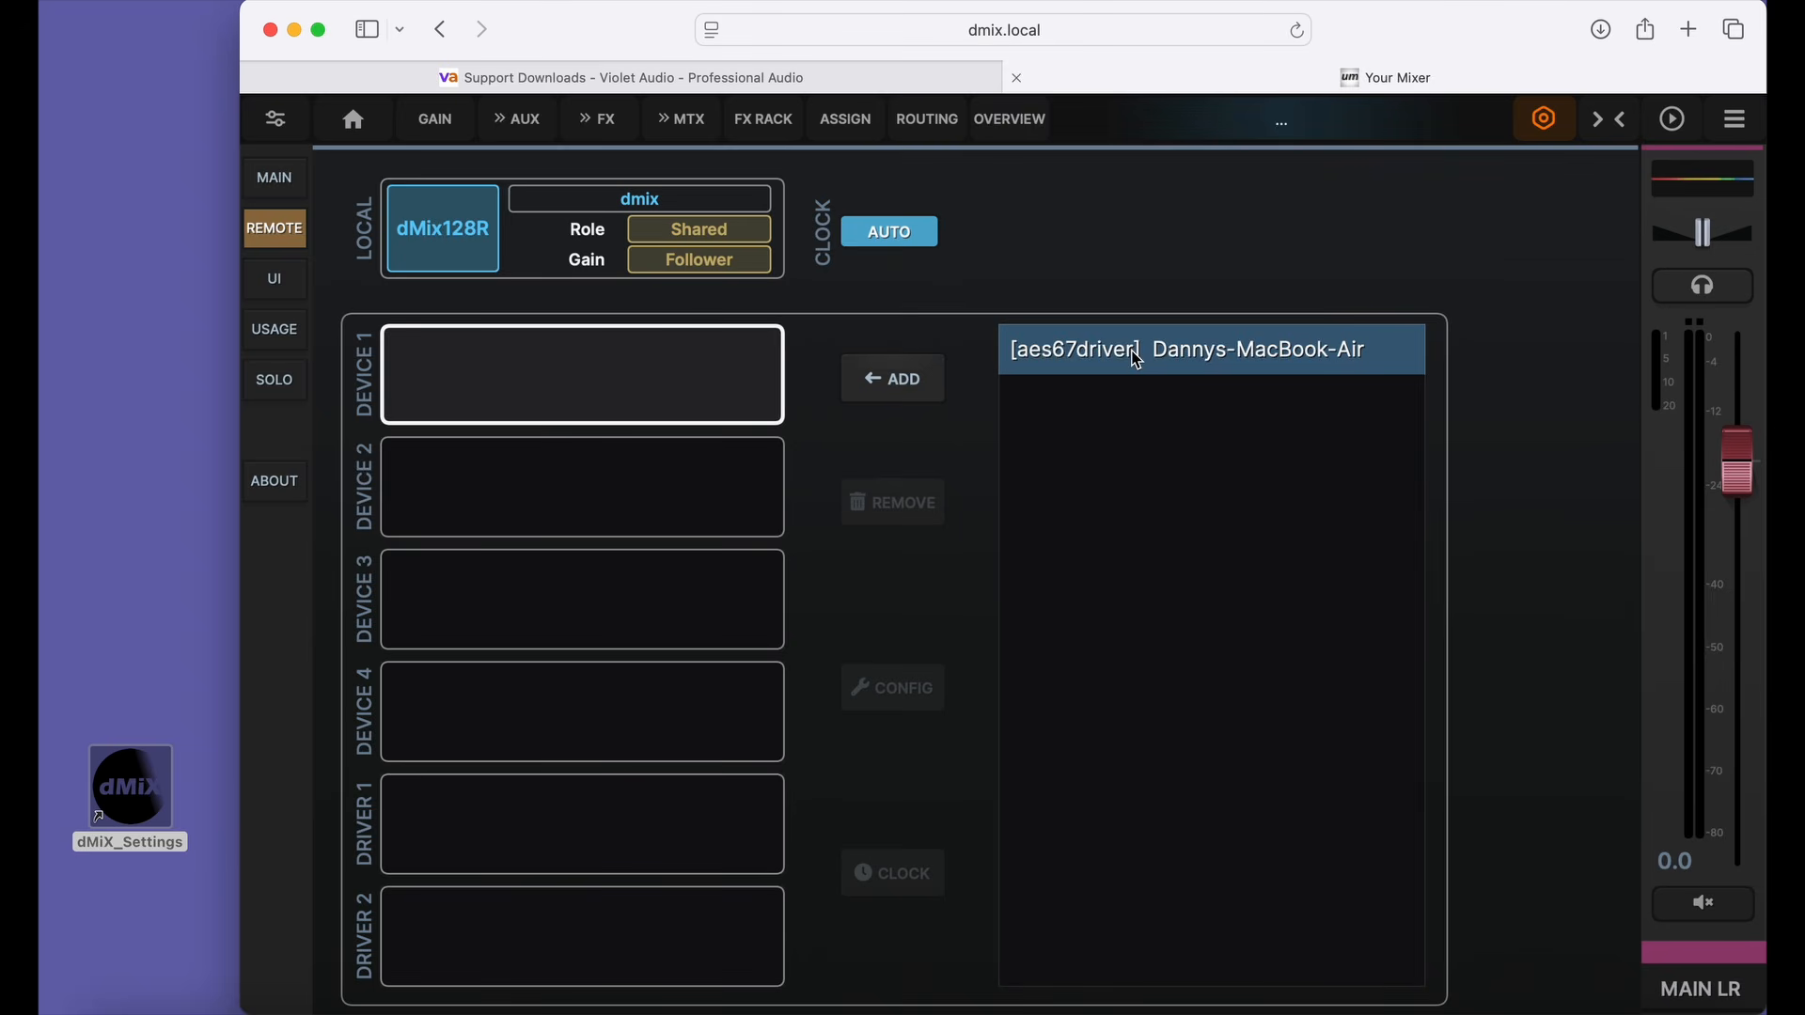
click(901, 381)
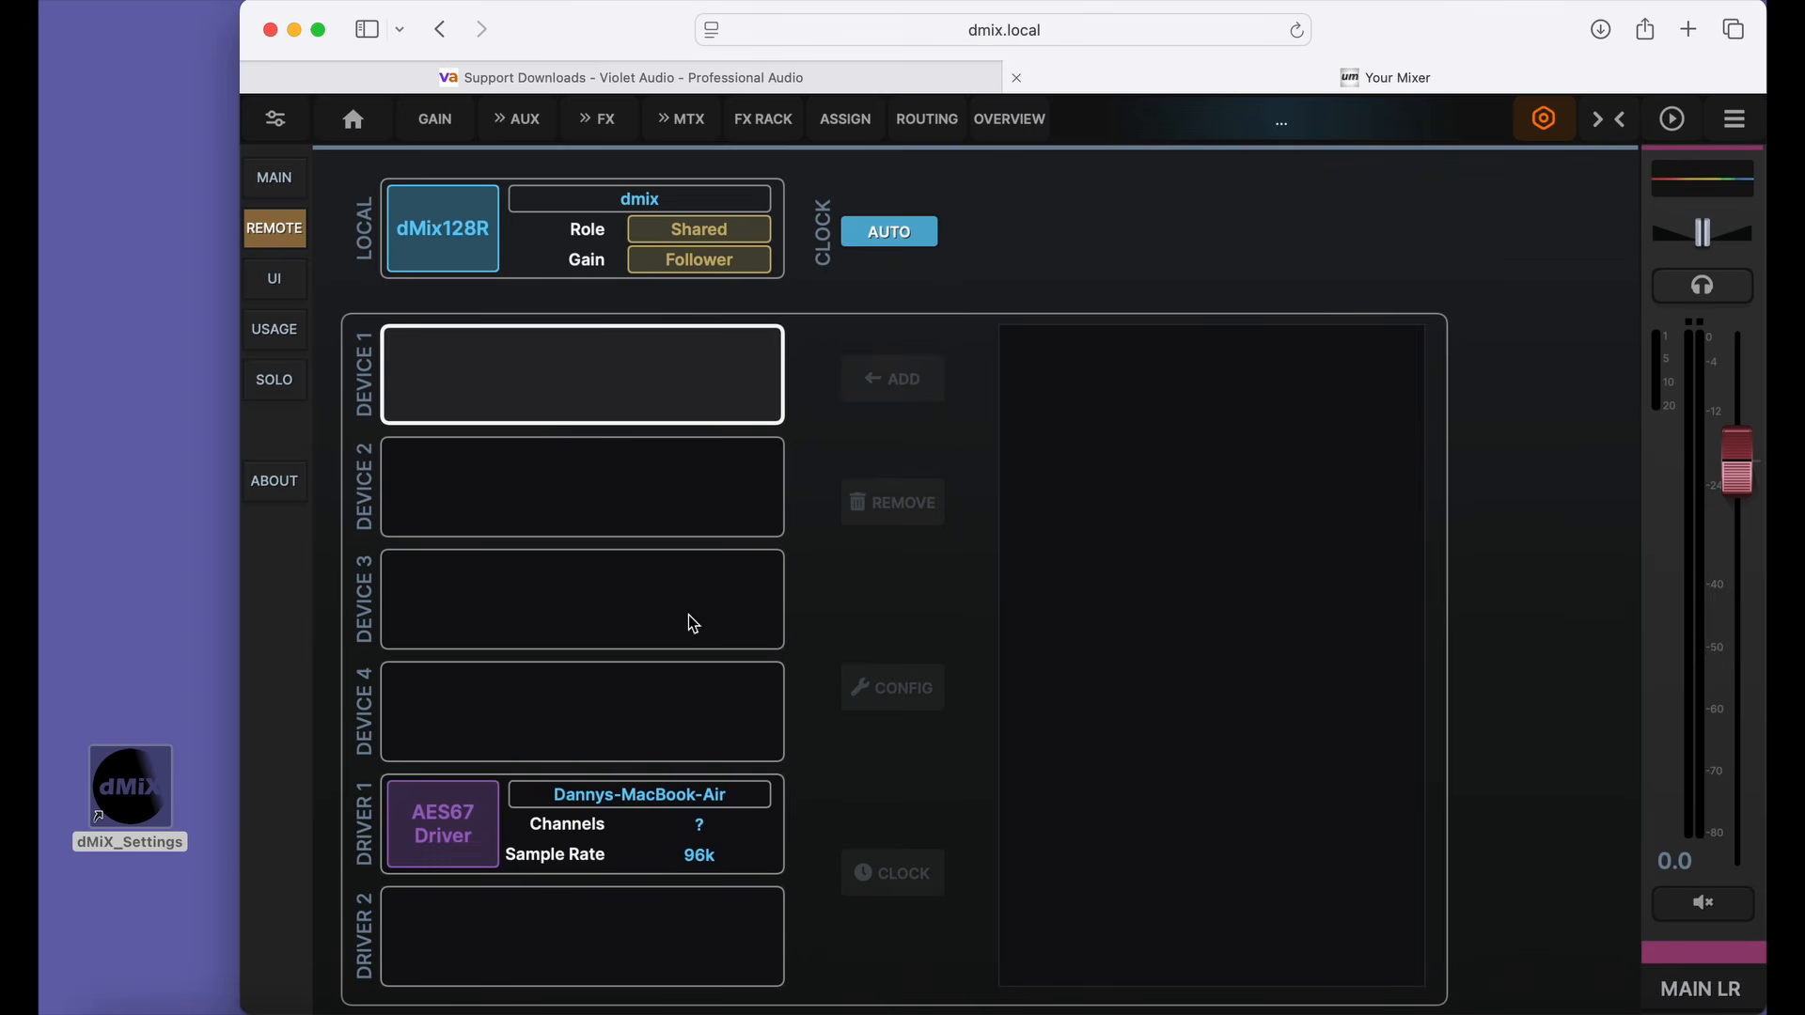
Configure the added AES67 driver in the Driver 1 slot with 64 channels.
click(562, 819)
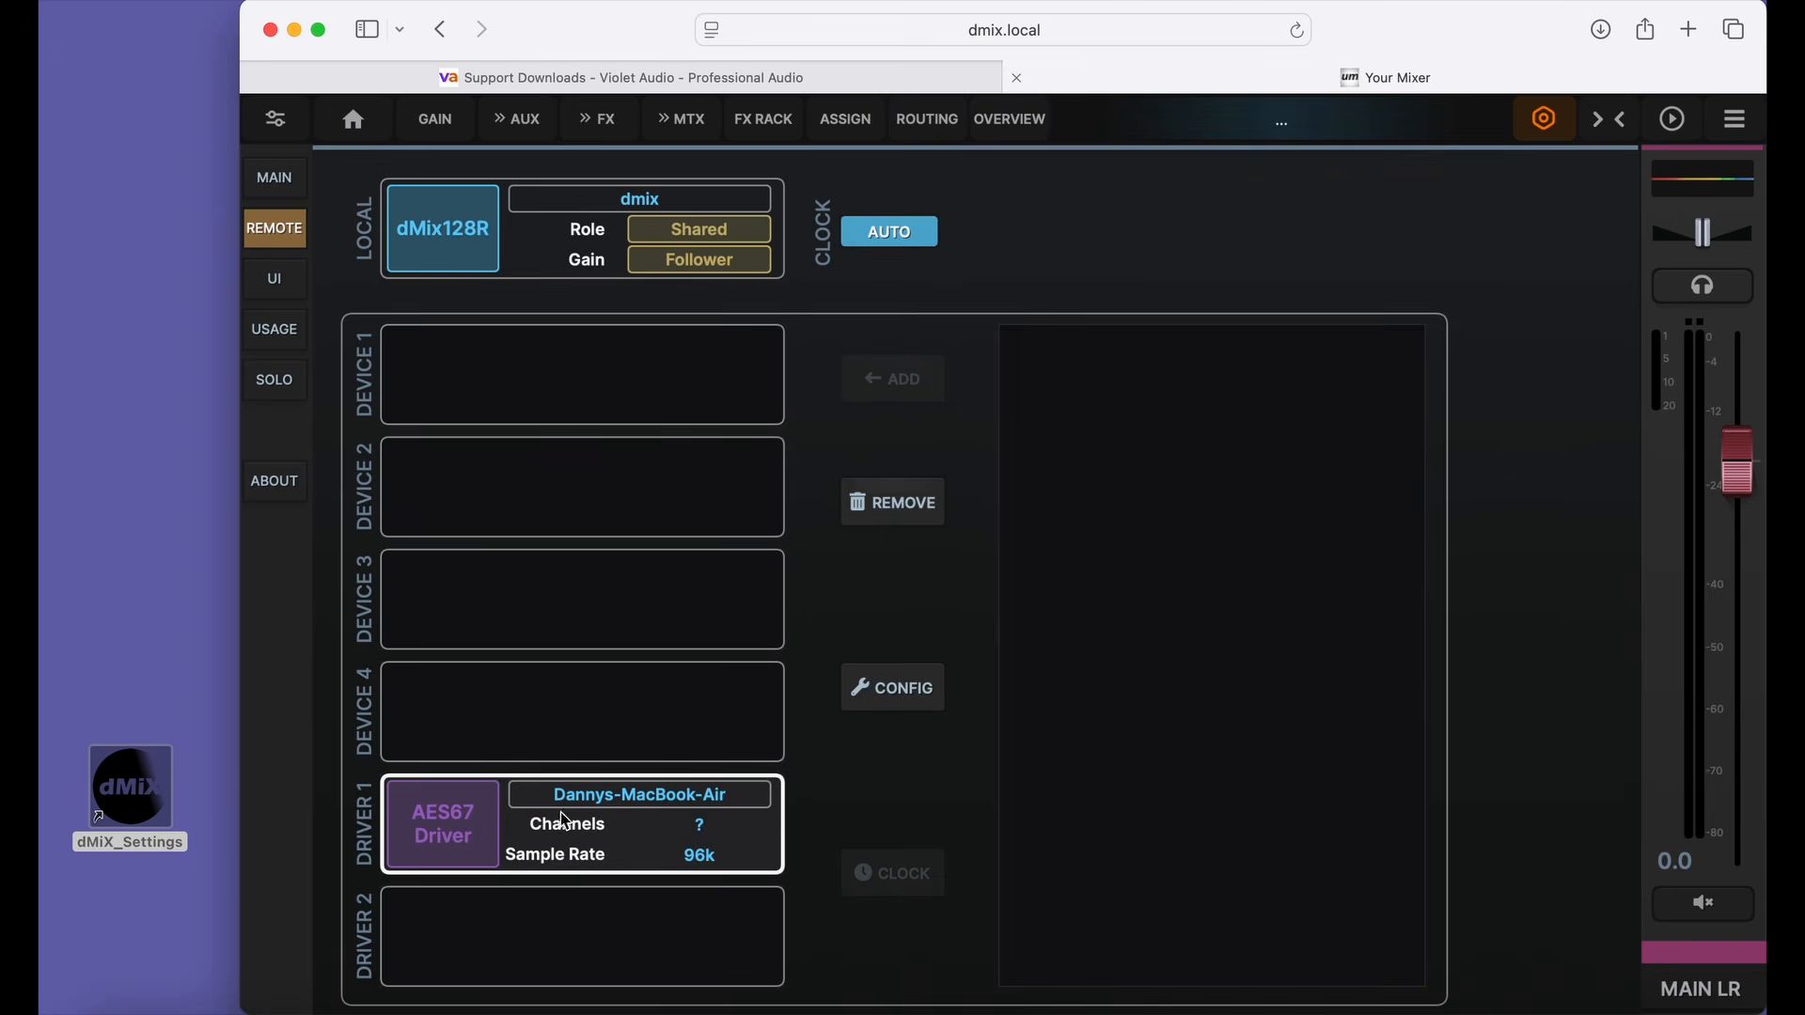
click(885, 689)
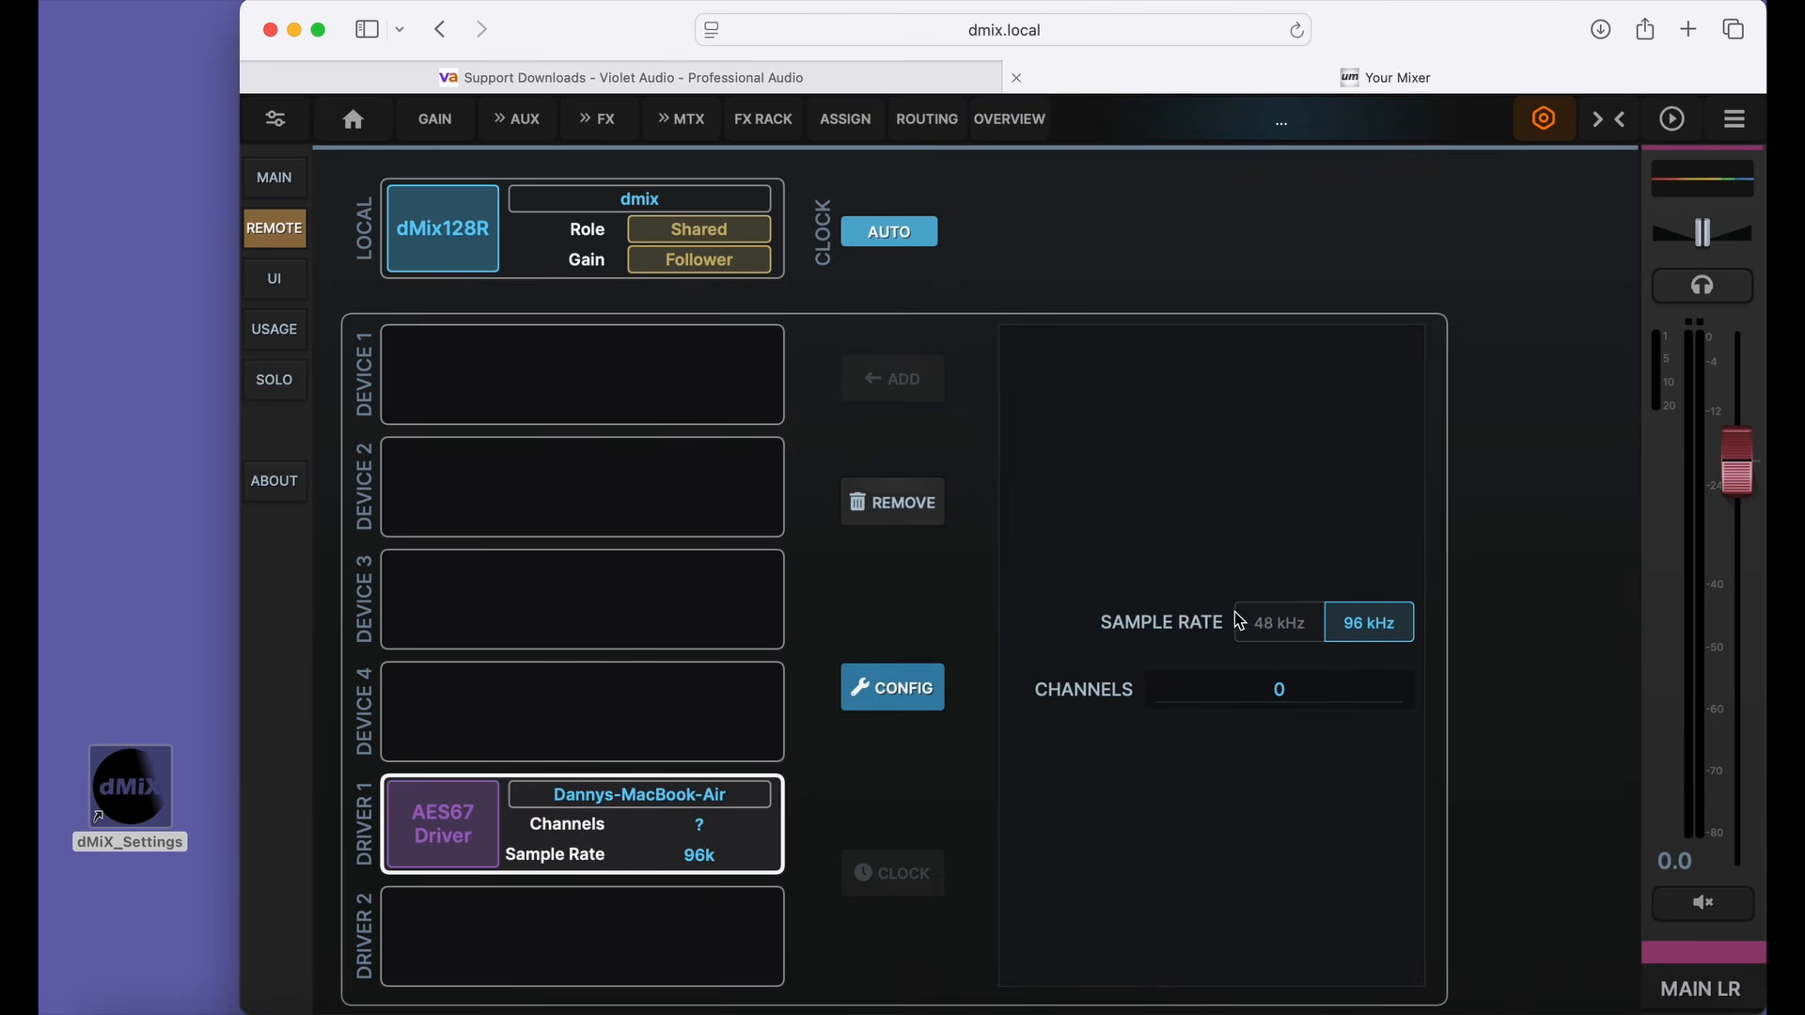
click(1271, 687)
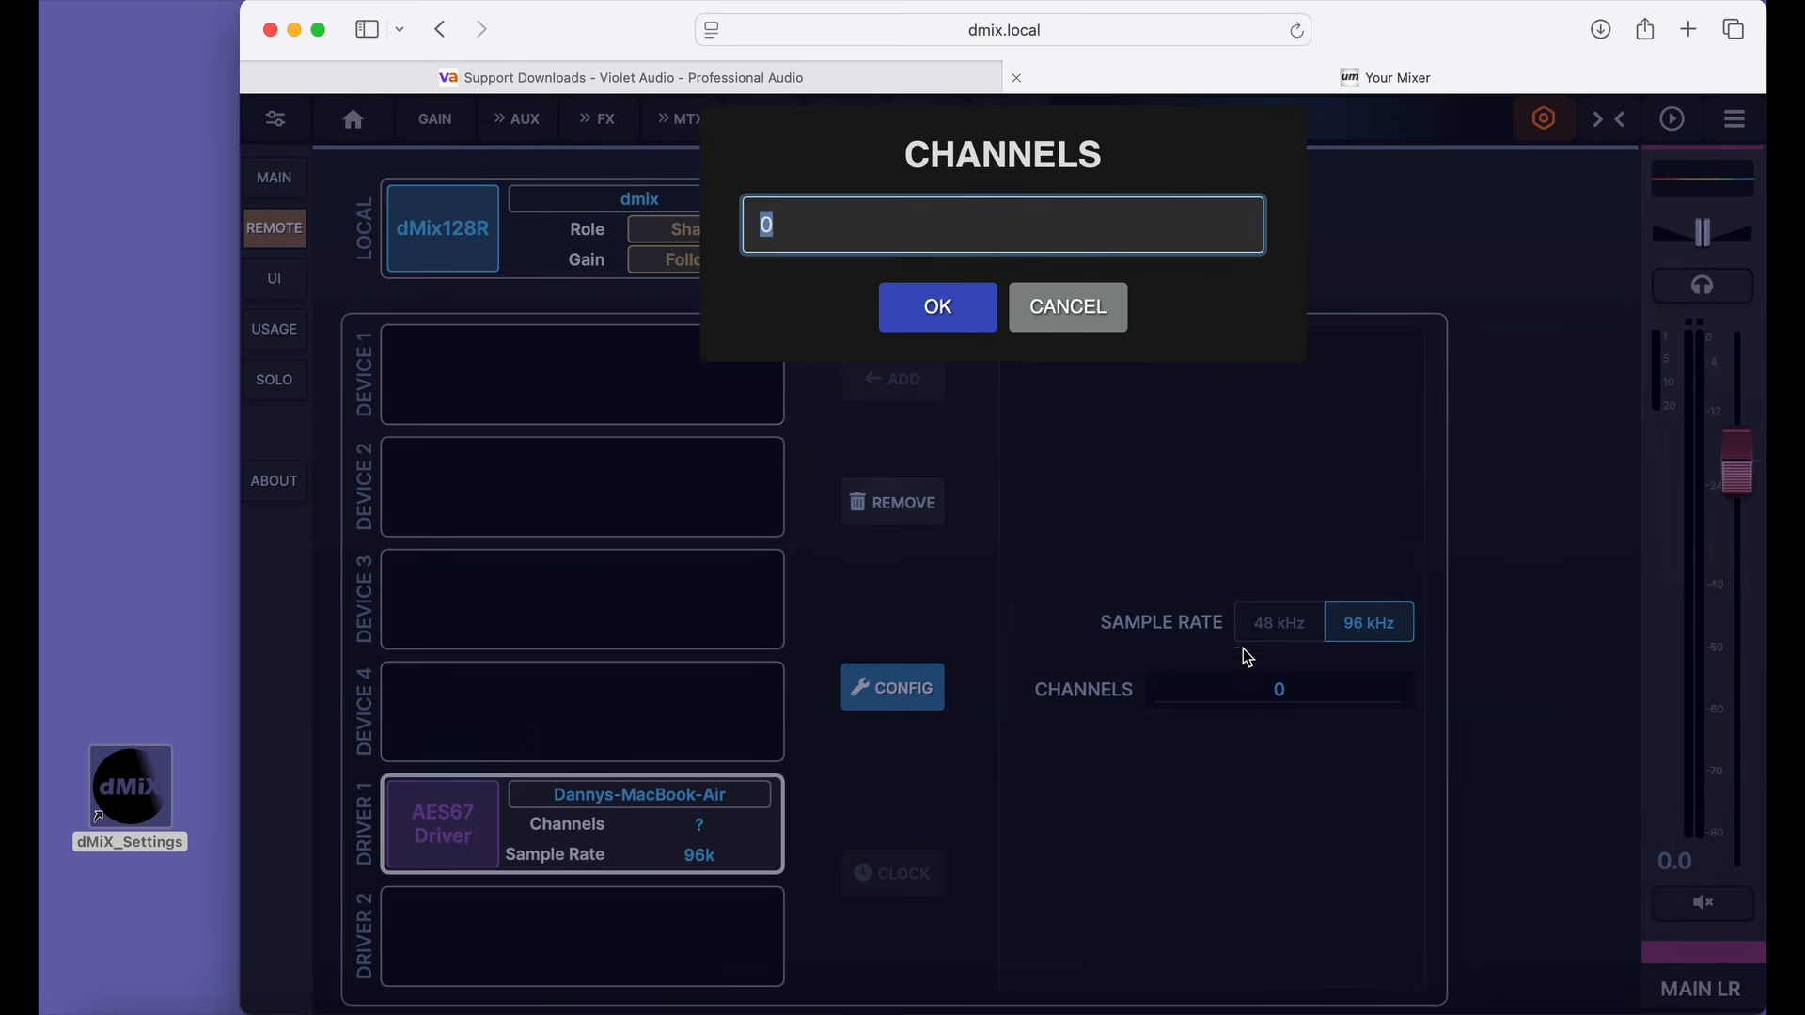
text(64)
key(Return)
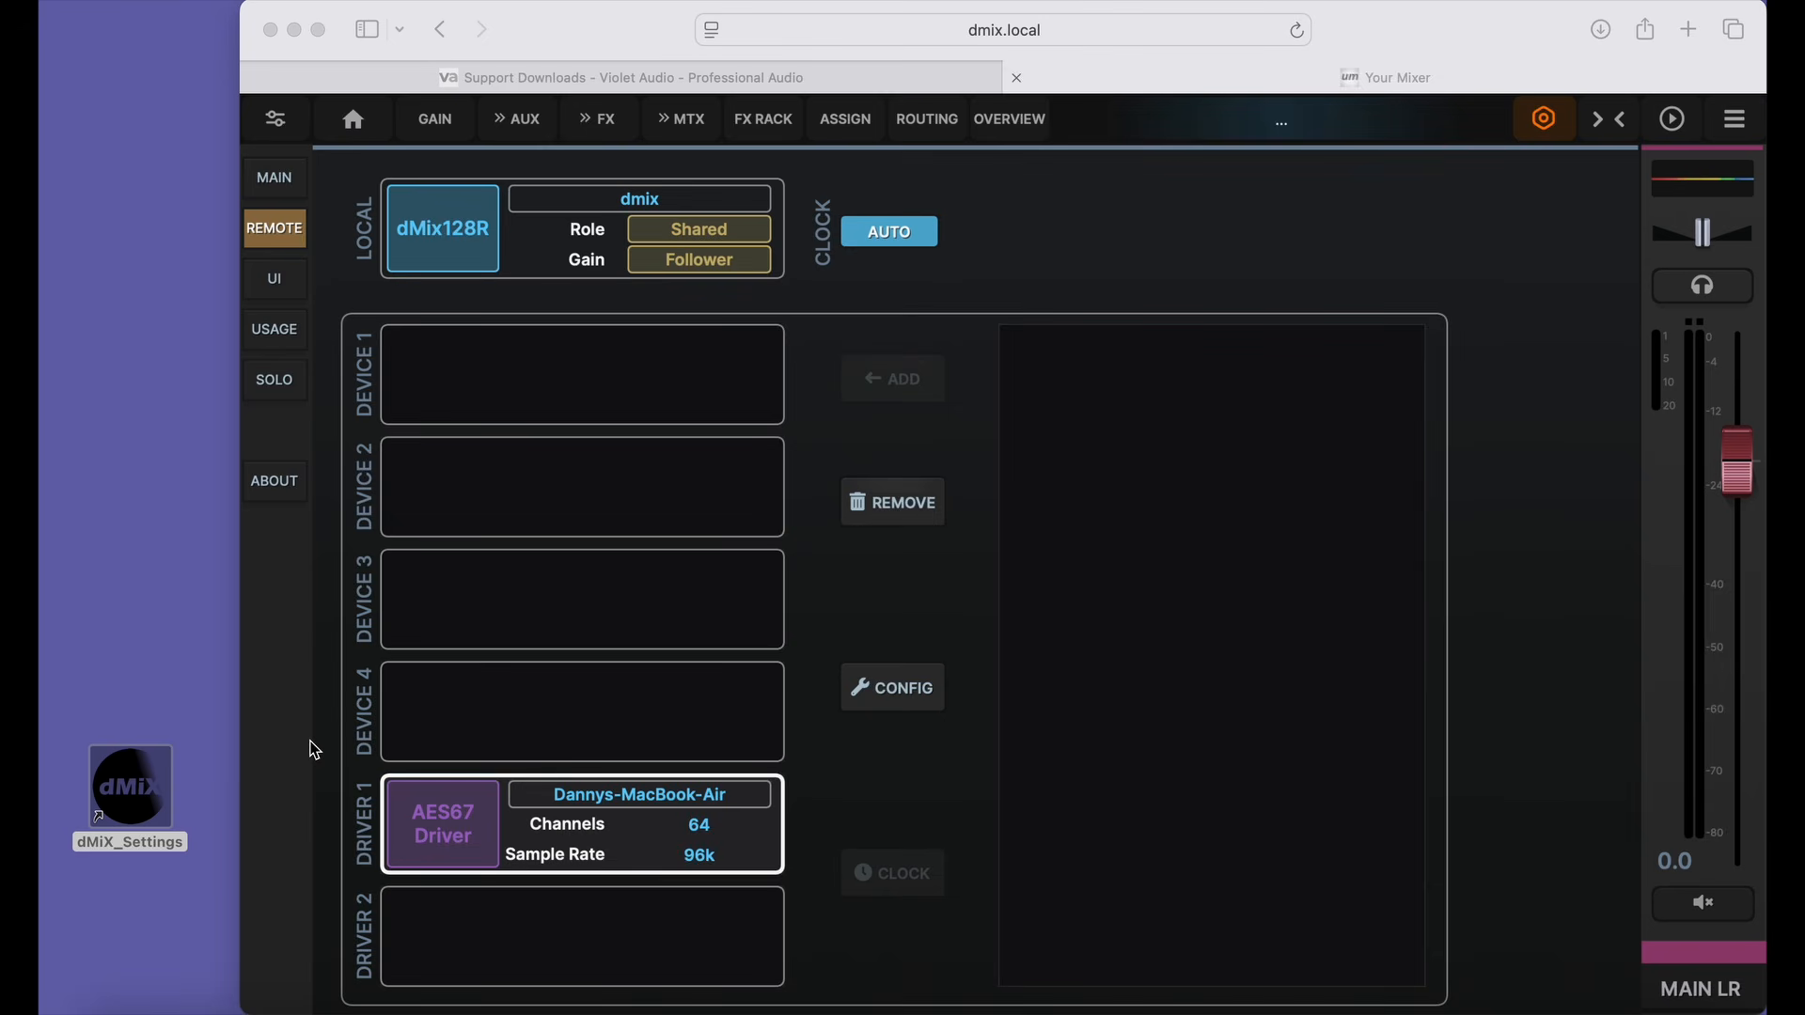
Open dMiX_Settings from the desktop and review the driver's synchronization, channel settings and active input streams.
double_click(129, 761)
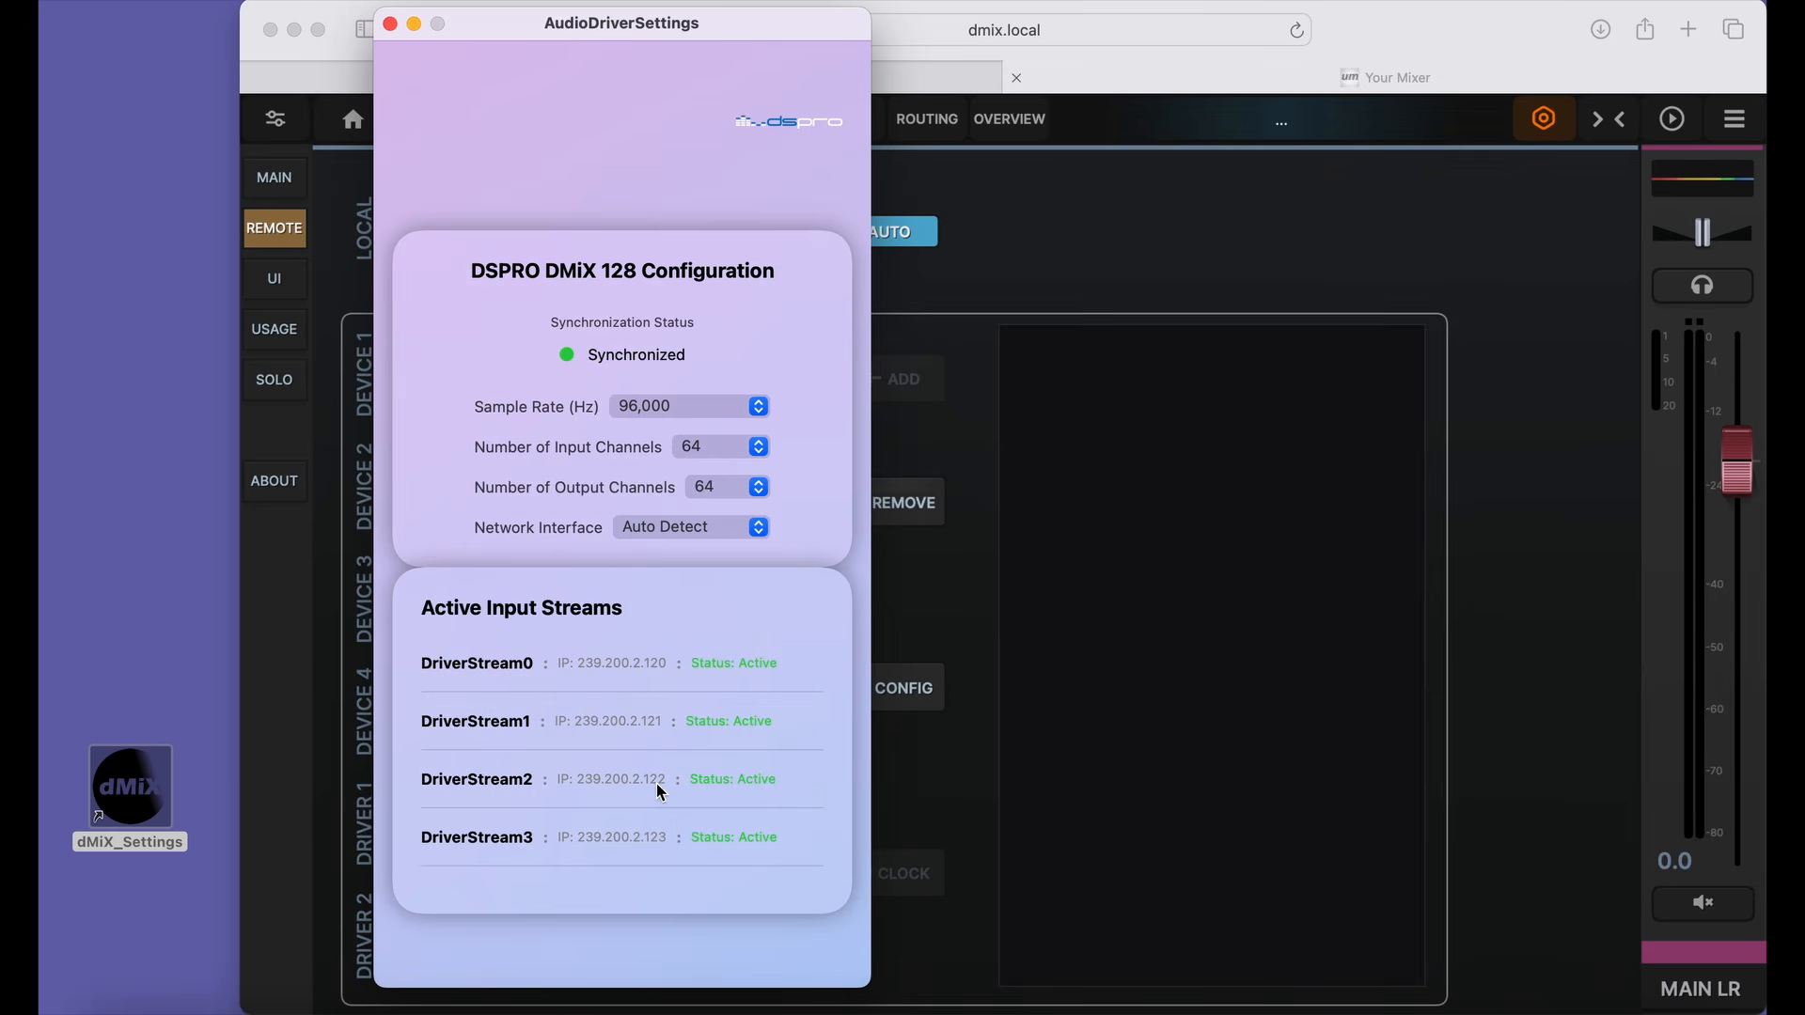
scroll(494, 747, down, 5)
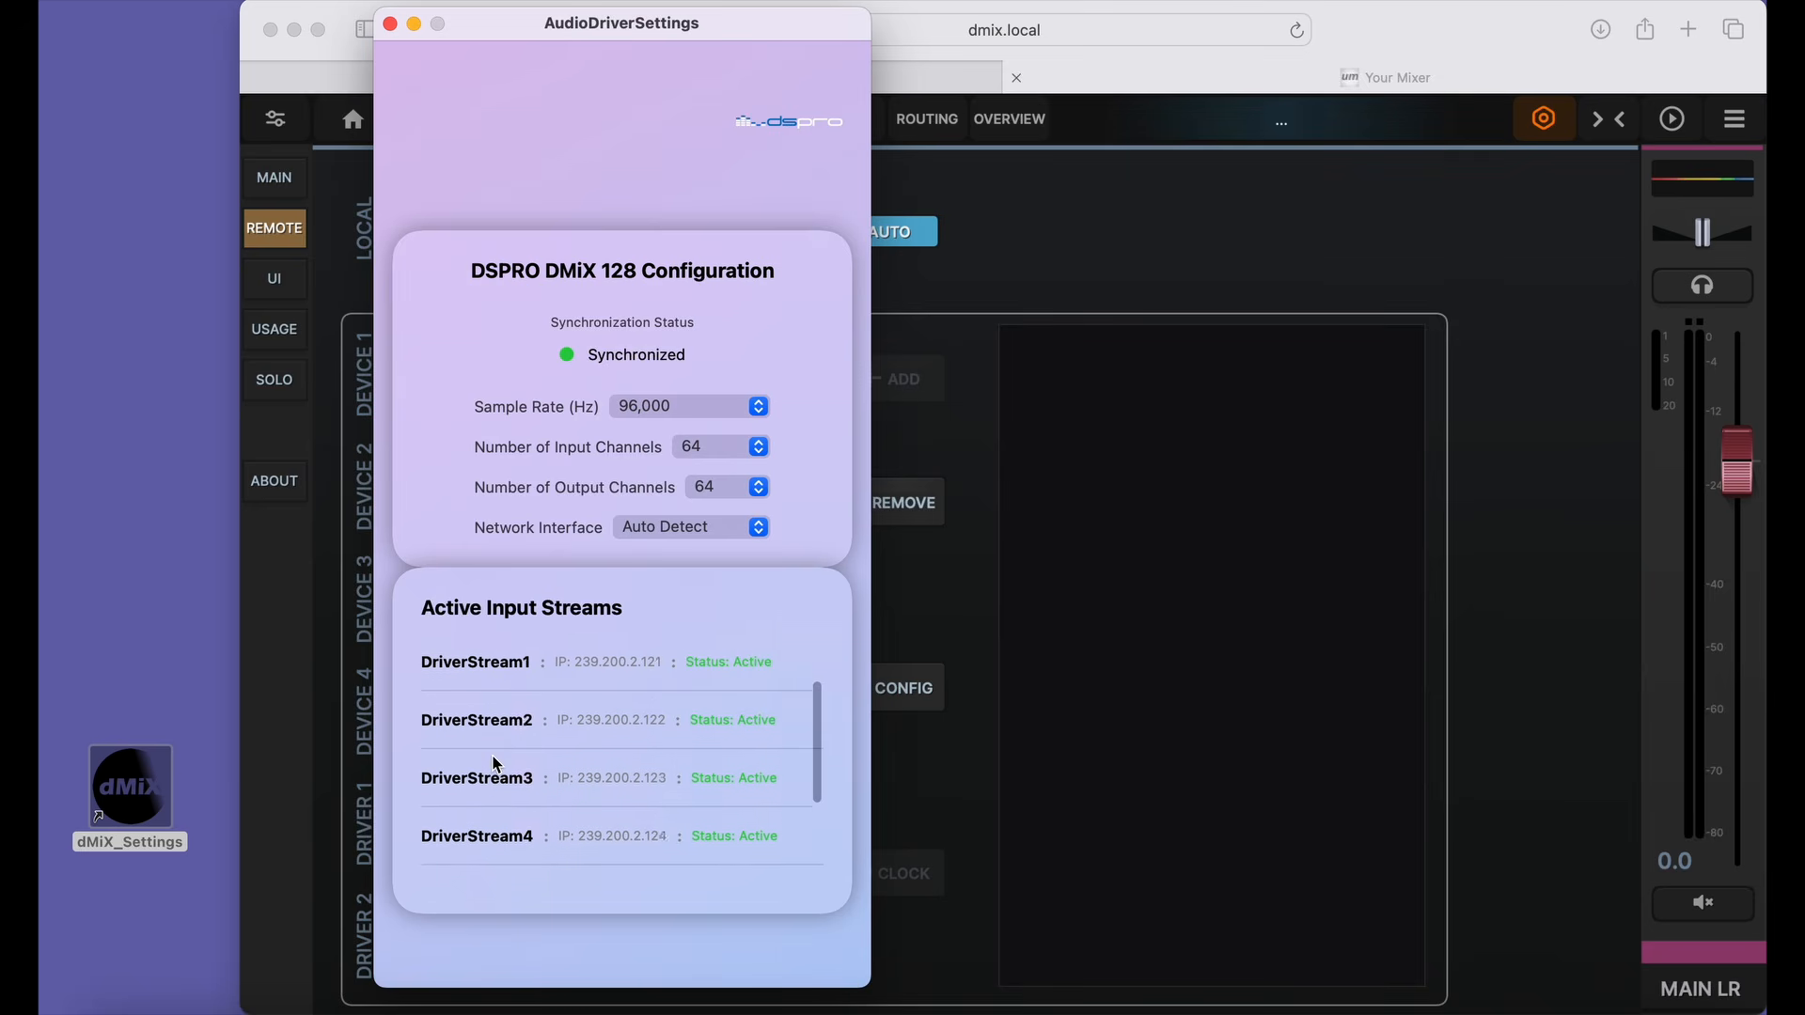
scroll(496, 763, up, 2)
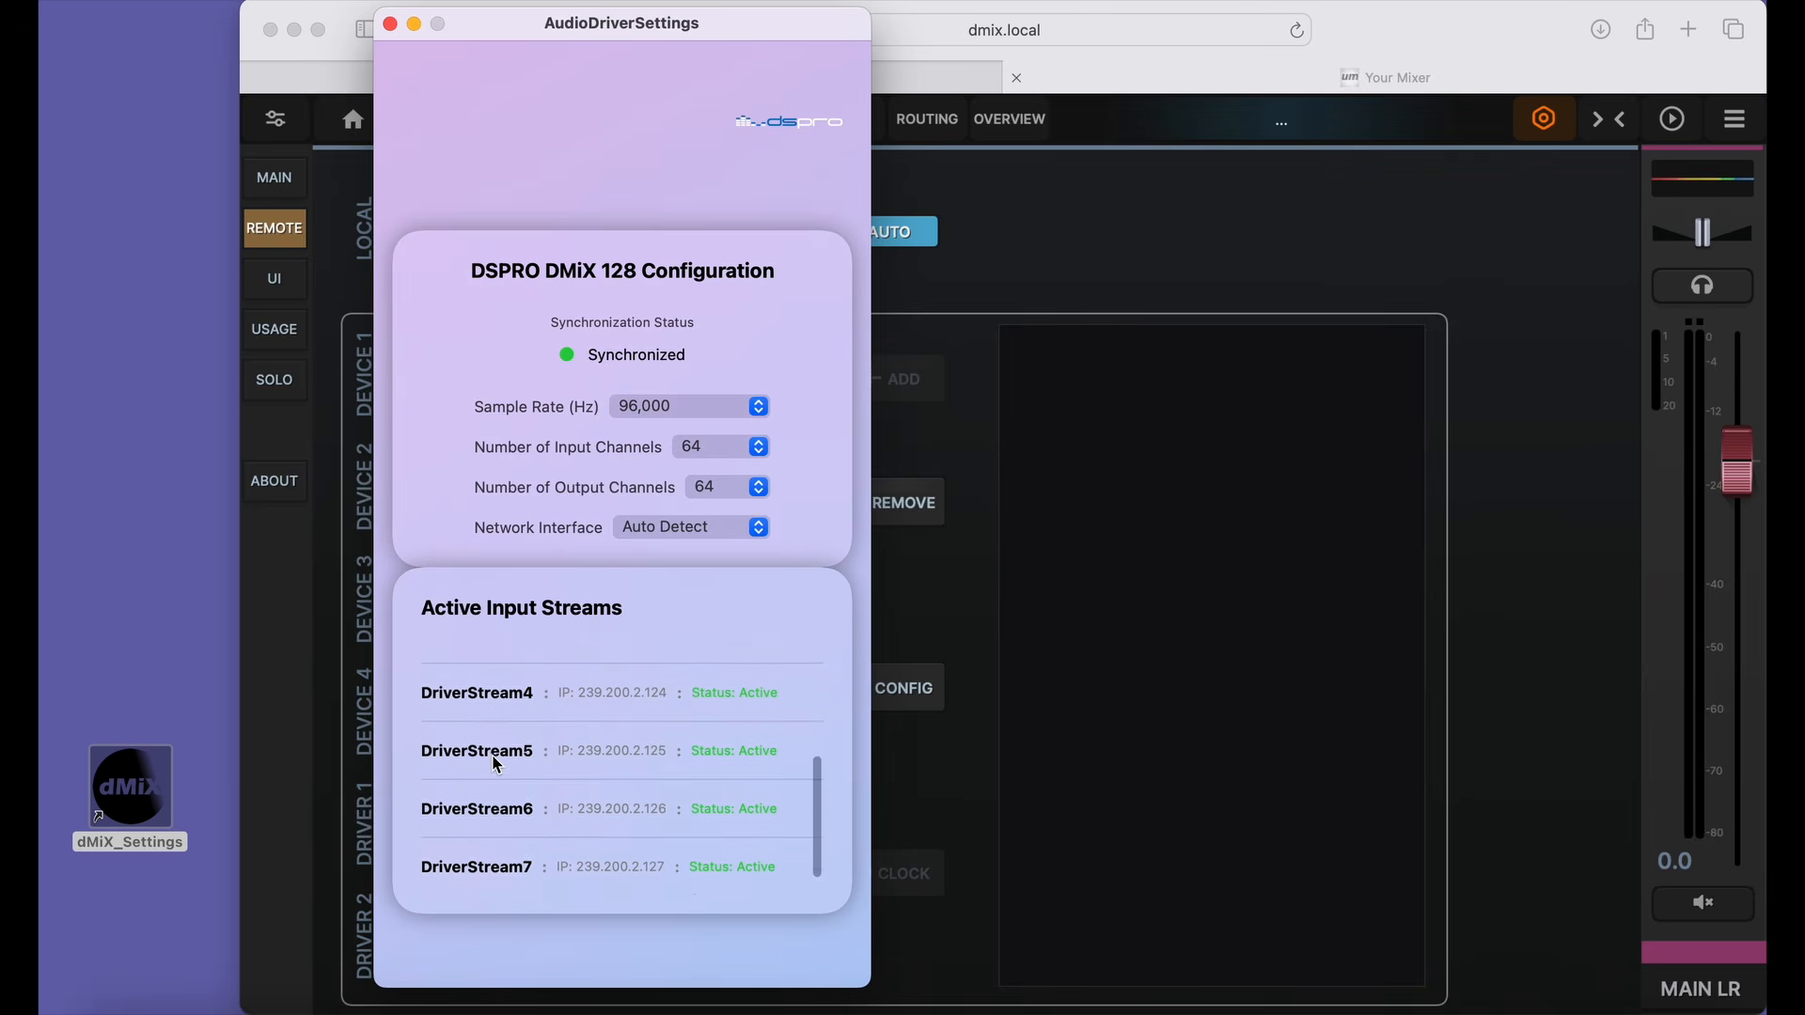
scroll(496, 763, down, 1)
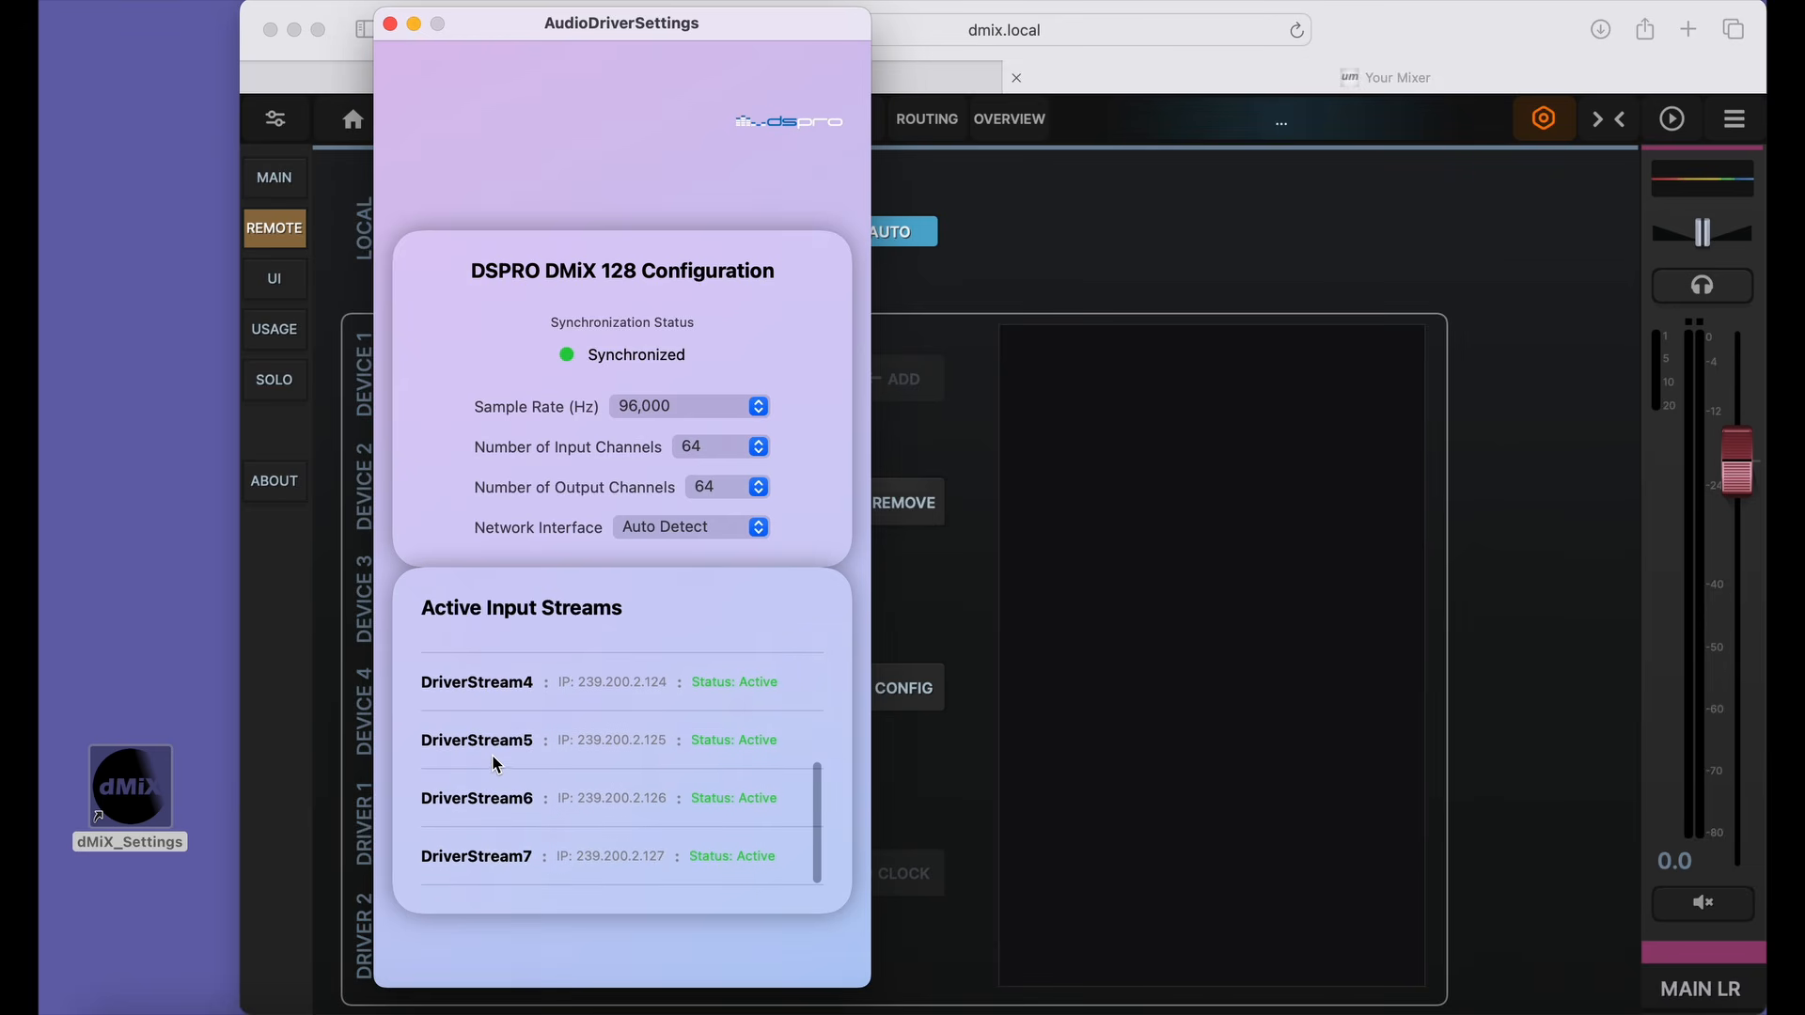
scroll(495, 859, up, 4)
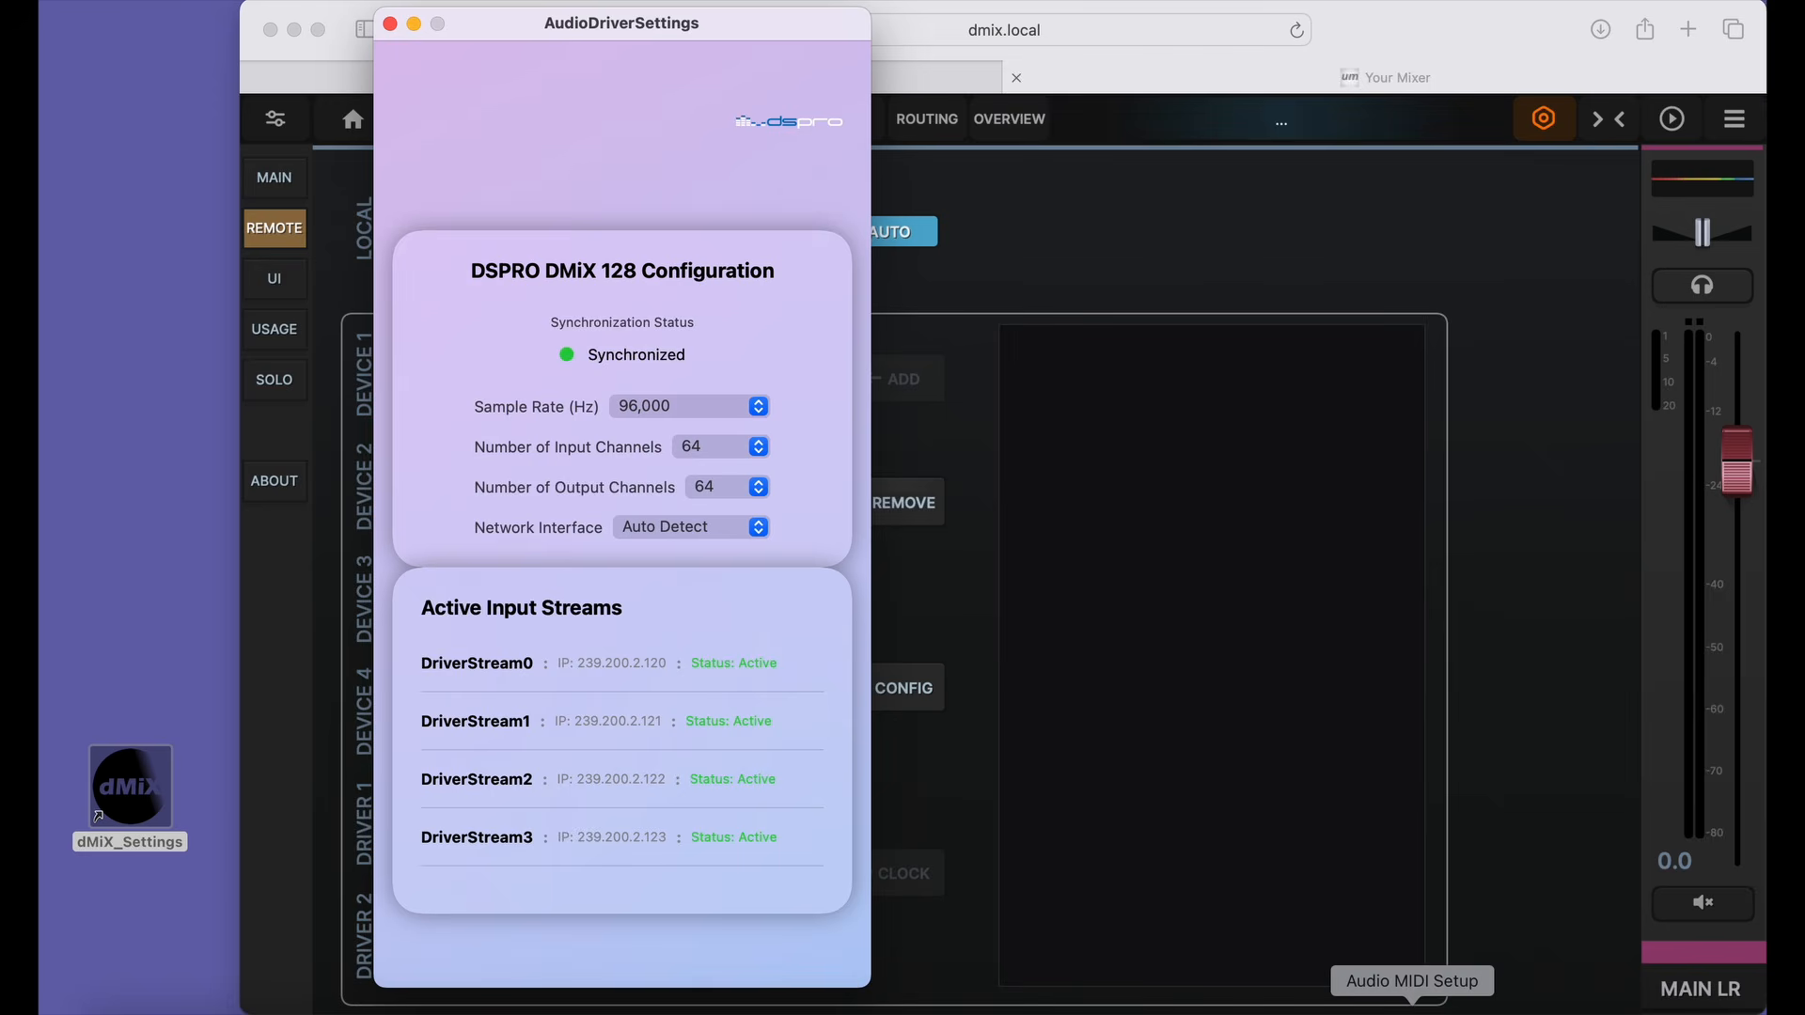
Inspect the dMiX AES67 device's output channels in Audio MIDI Setup, and close it and the driver settings window.
click(1372, 1008)
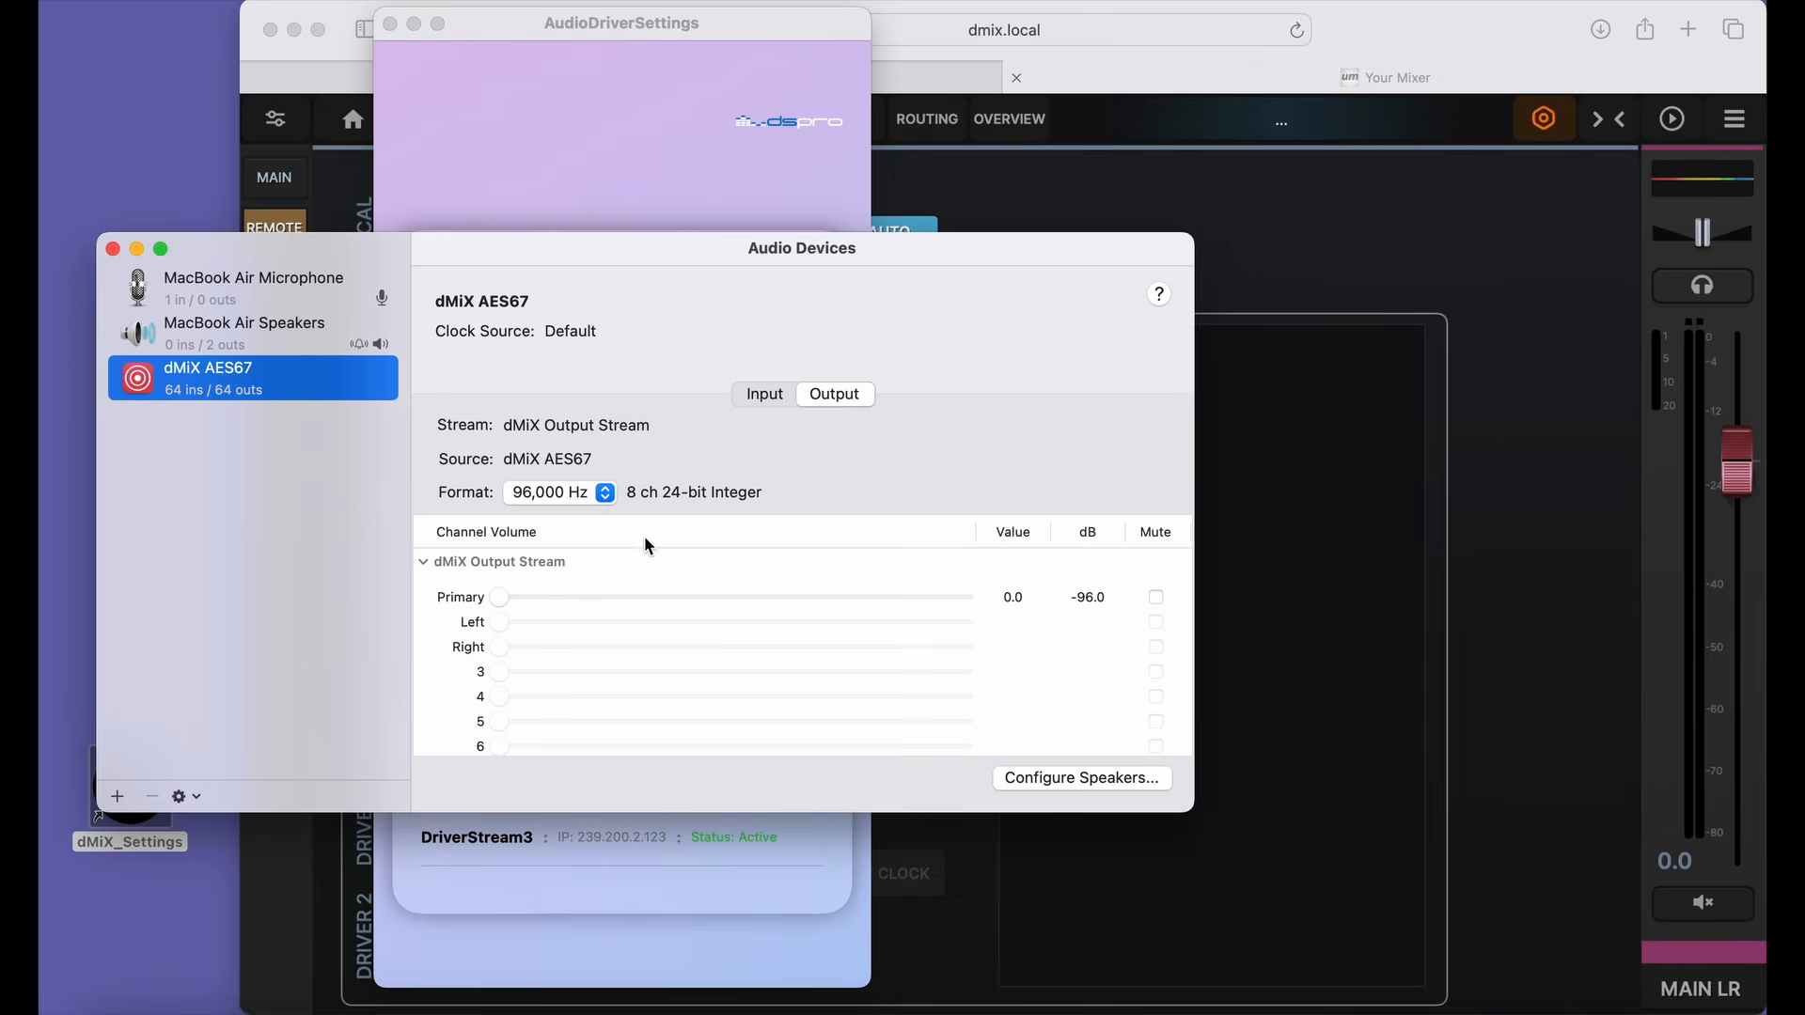
scroll(639, 587, down, 8)
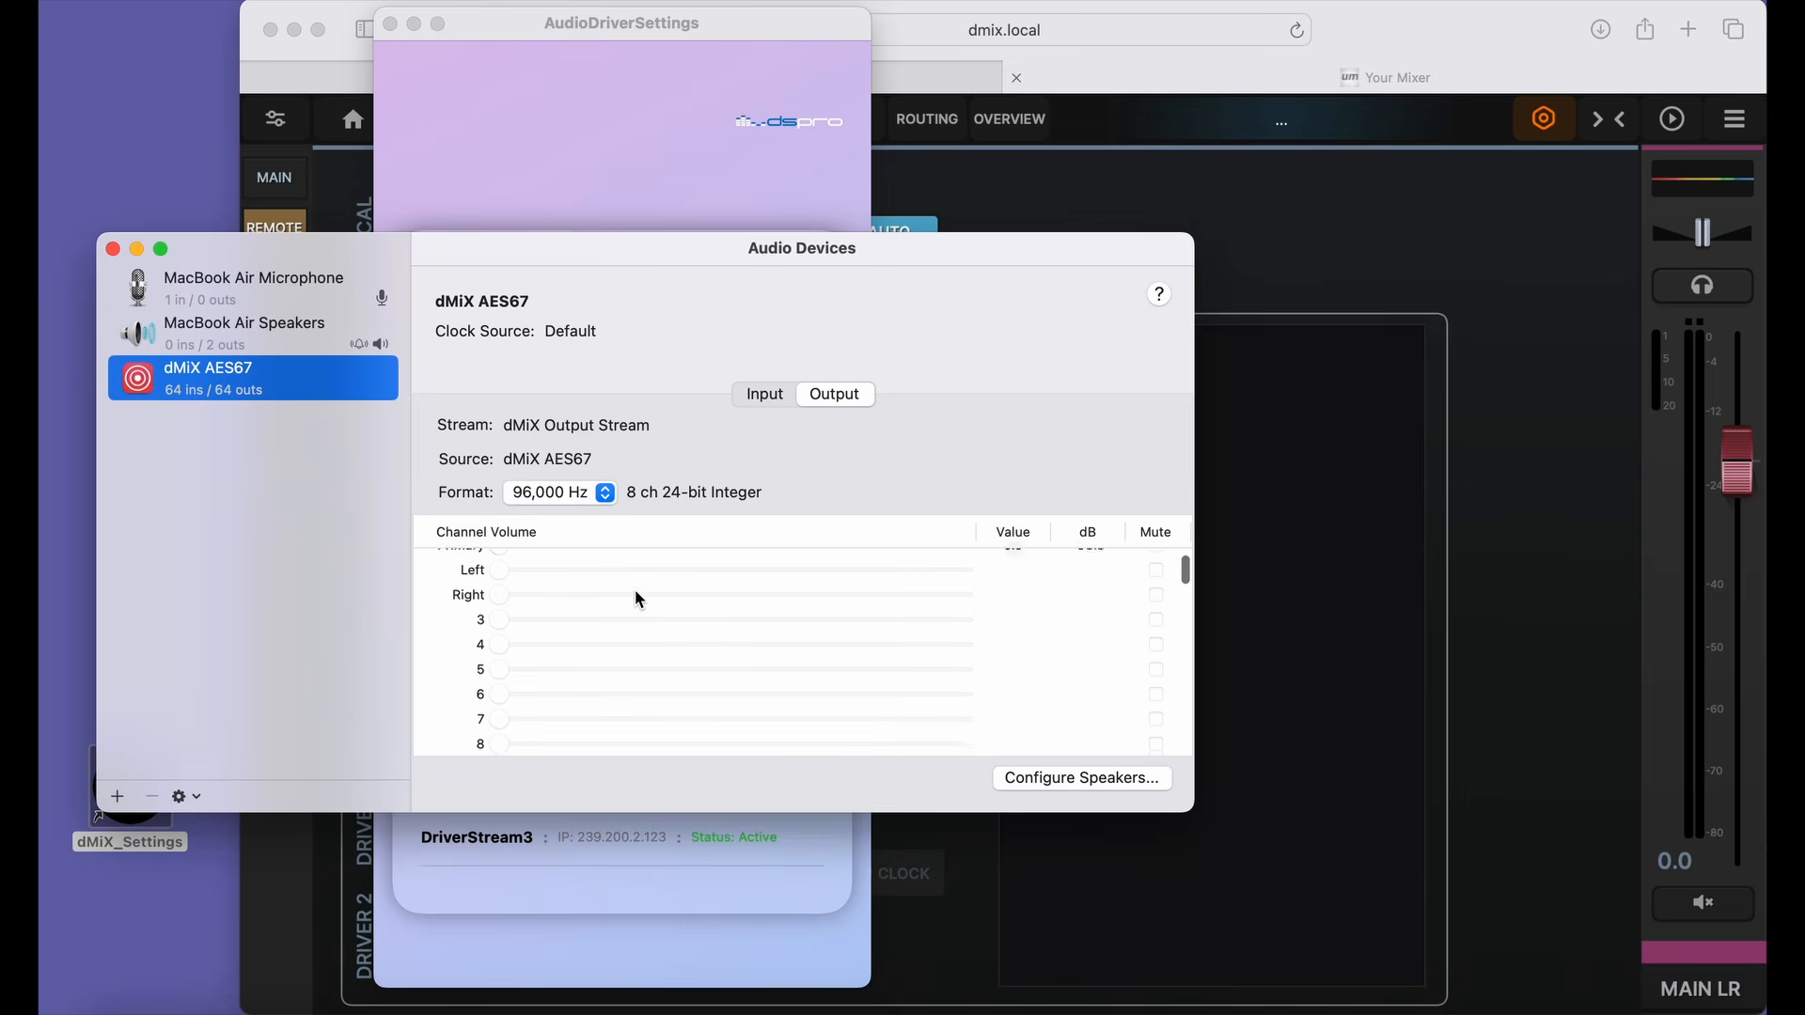
scroll(636, 594, down, 15)
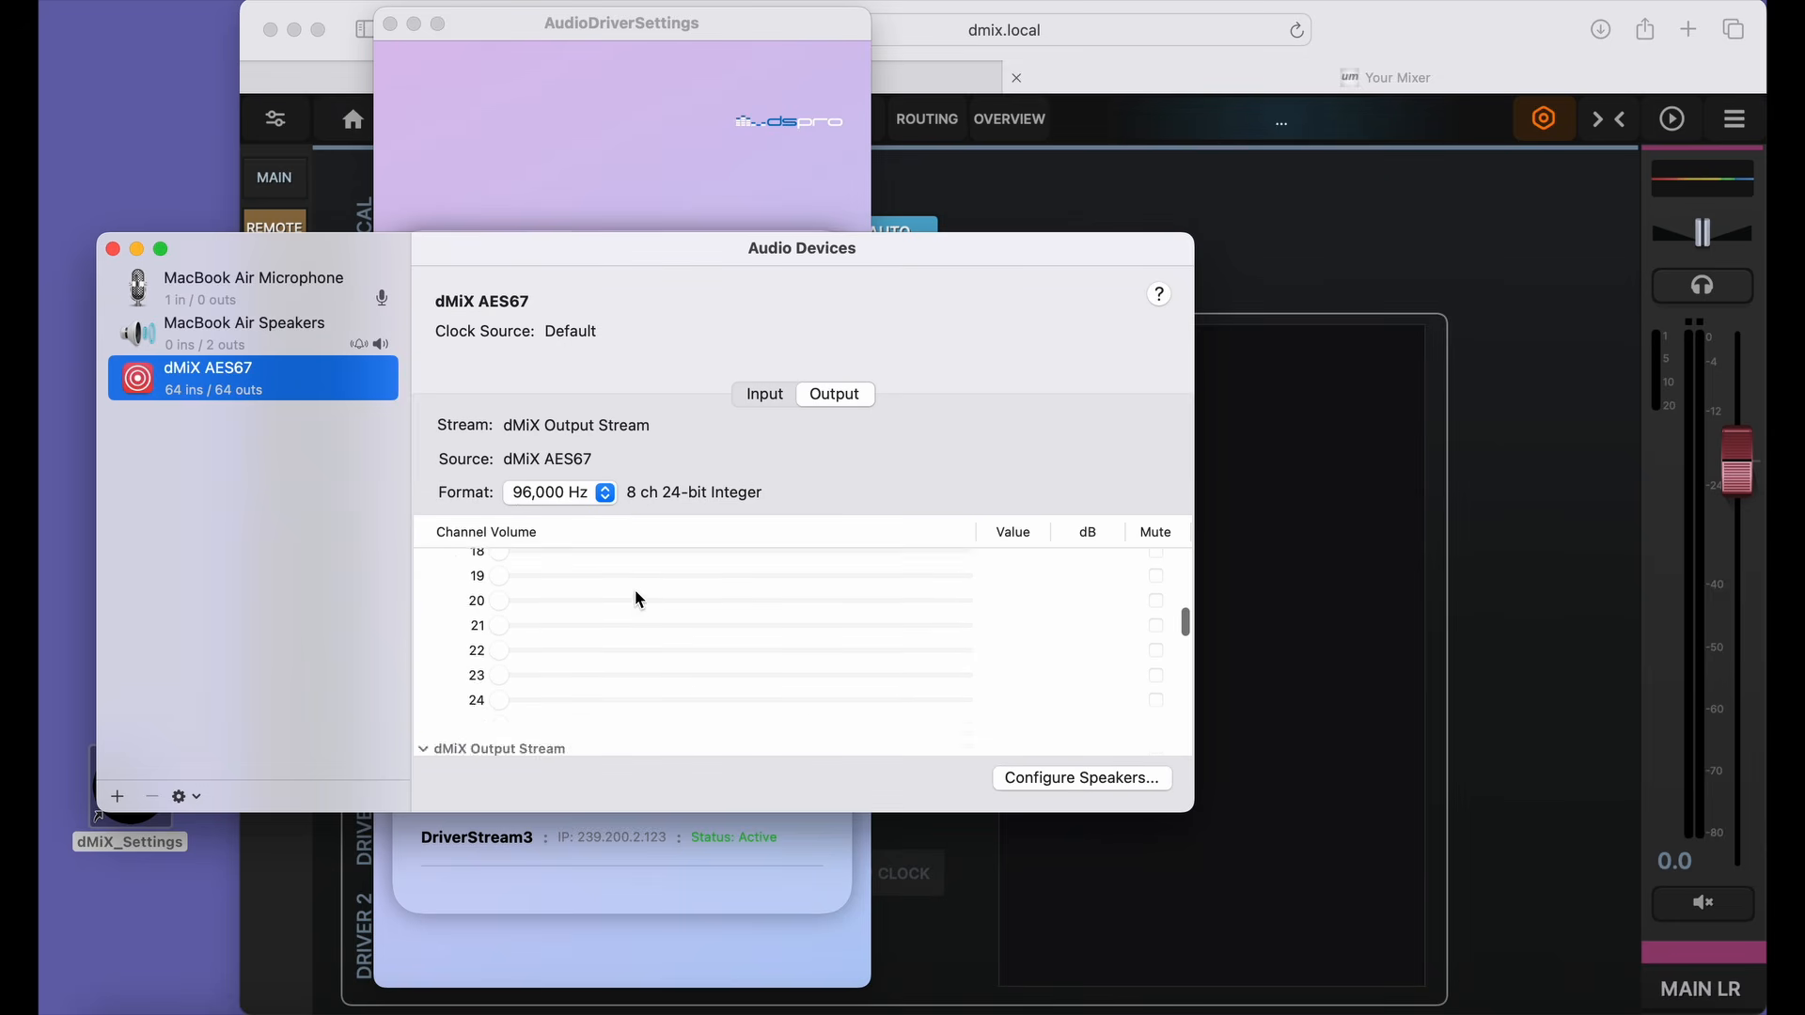
scroll(636, 599, down, 10)
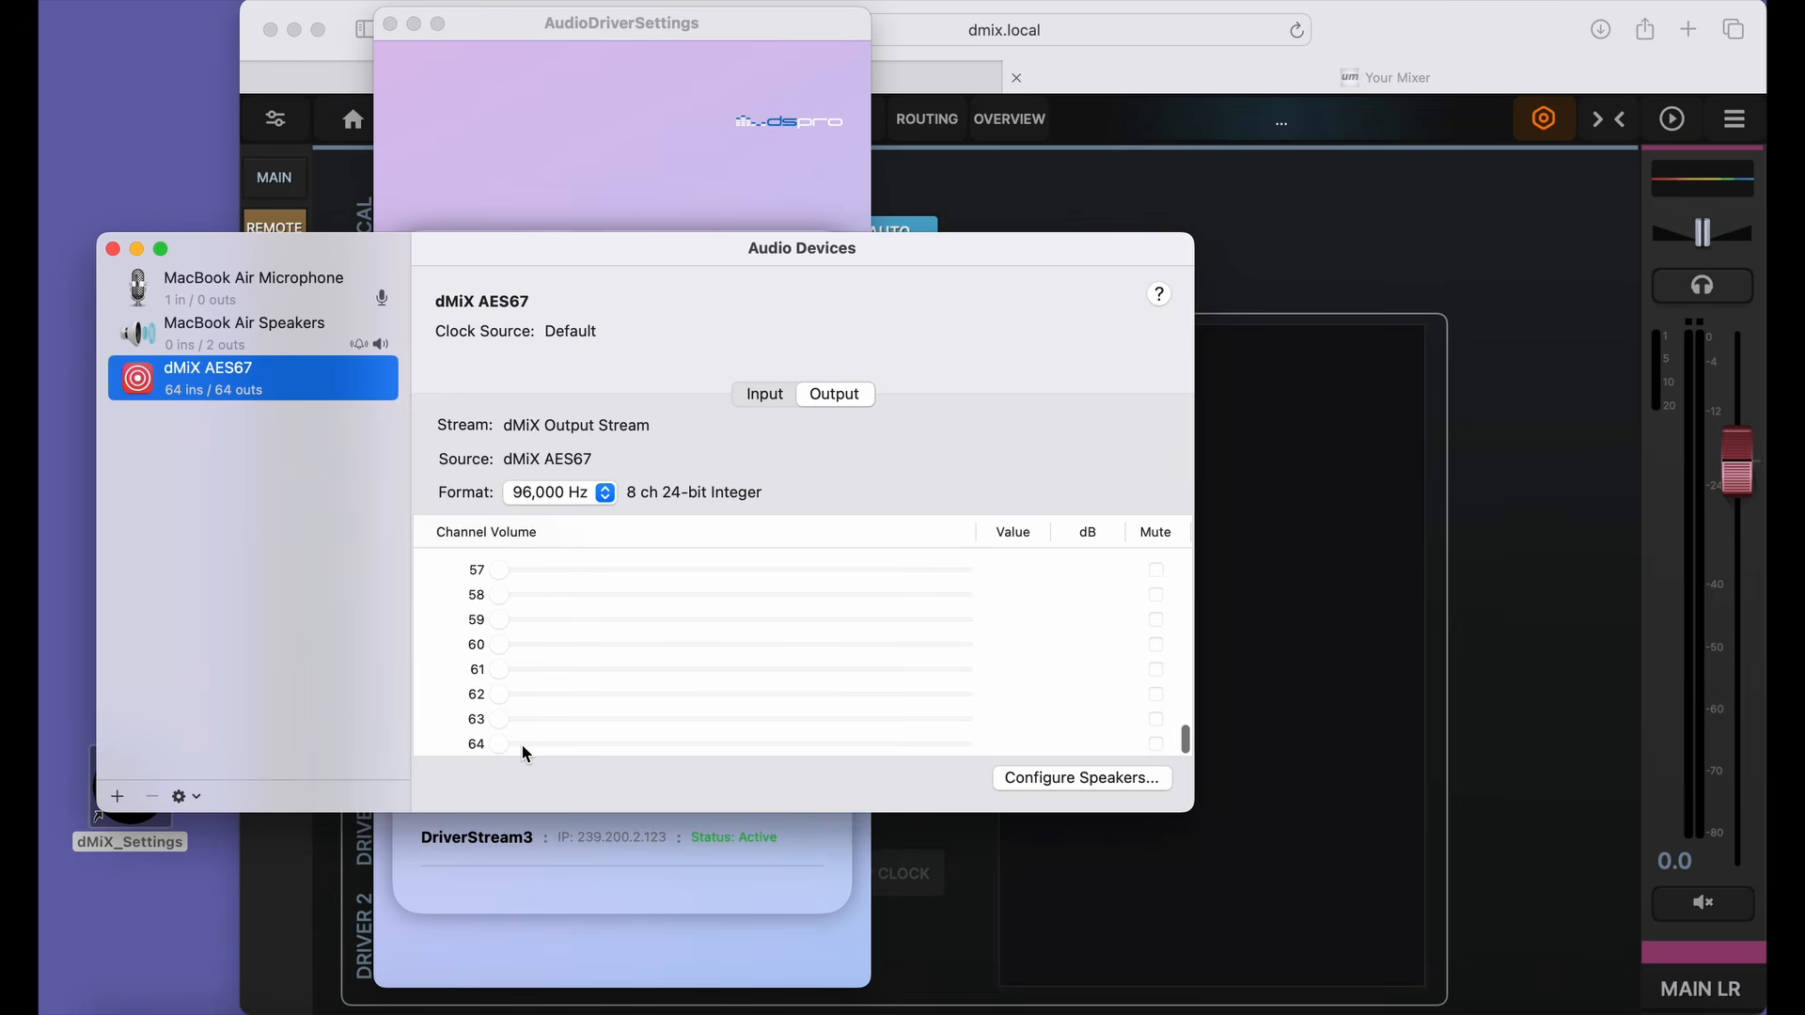
scroll(527, 754, up, 15)
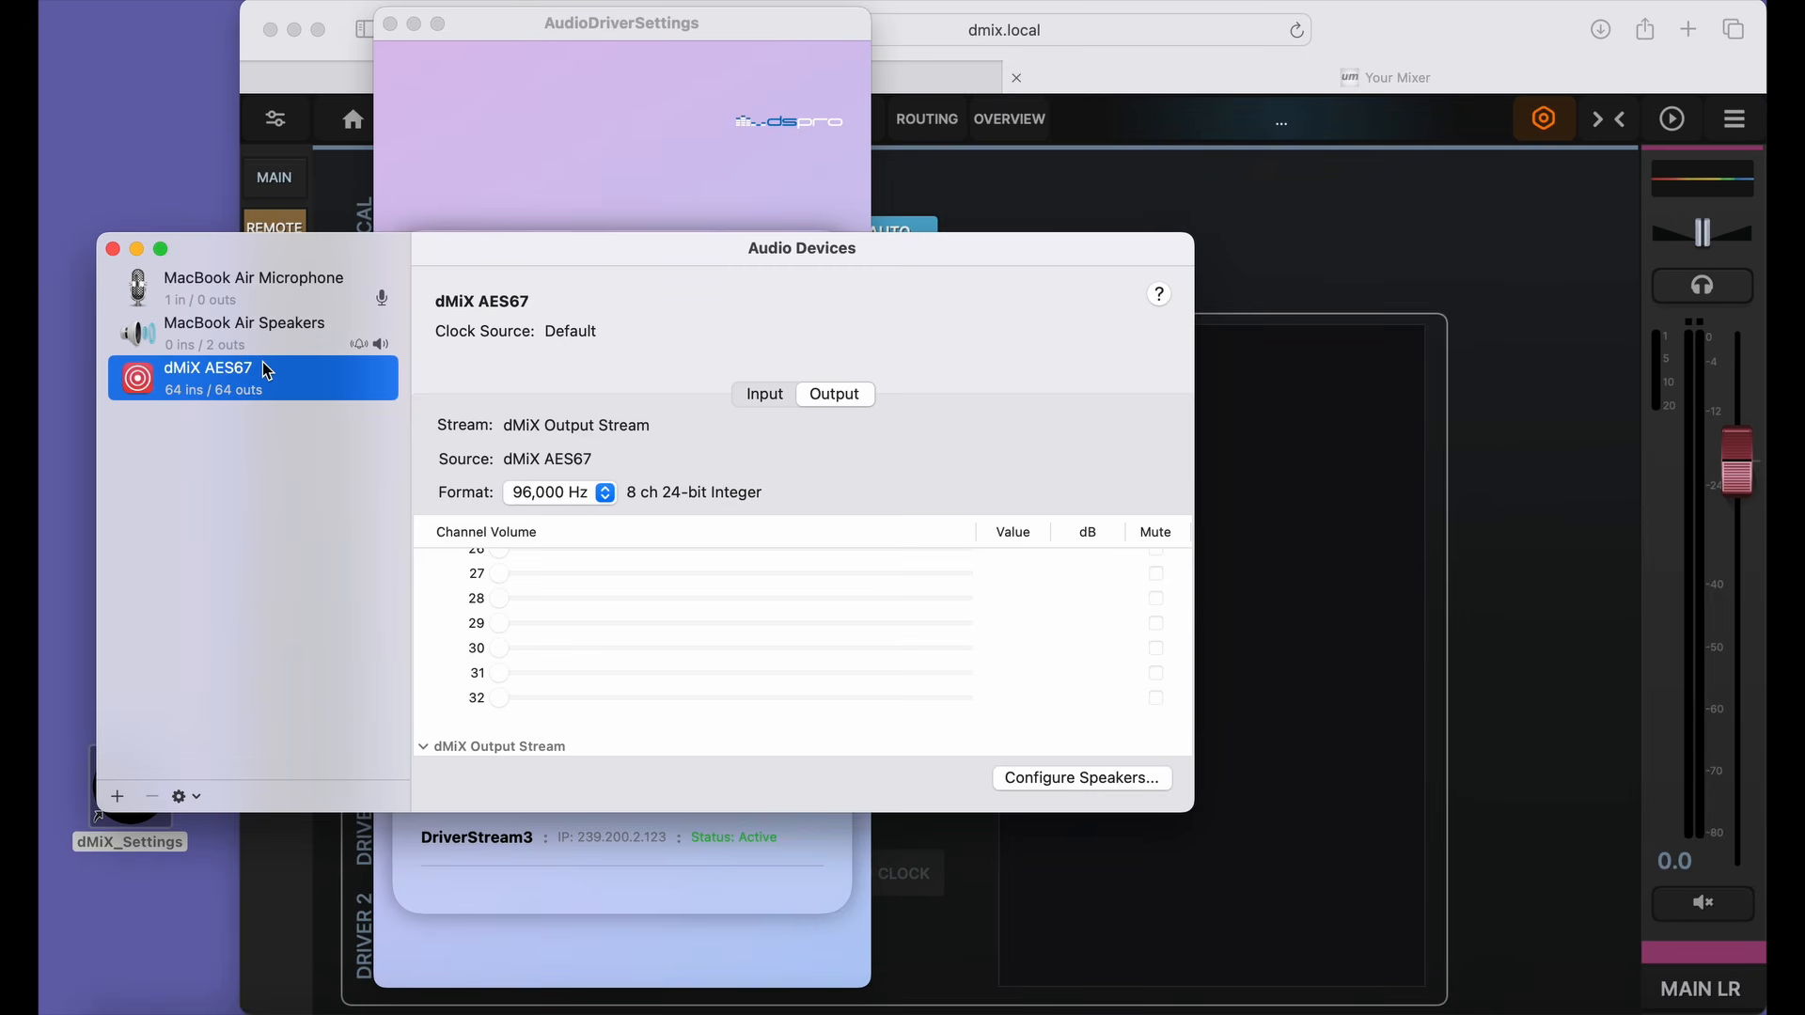
click(113, 250)
click(389, 22)
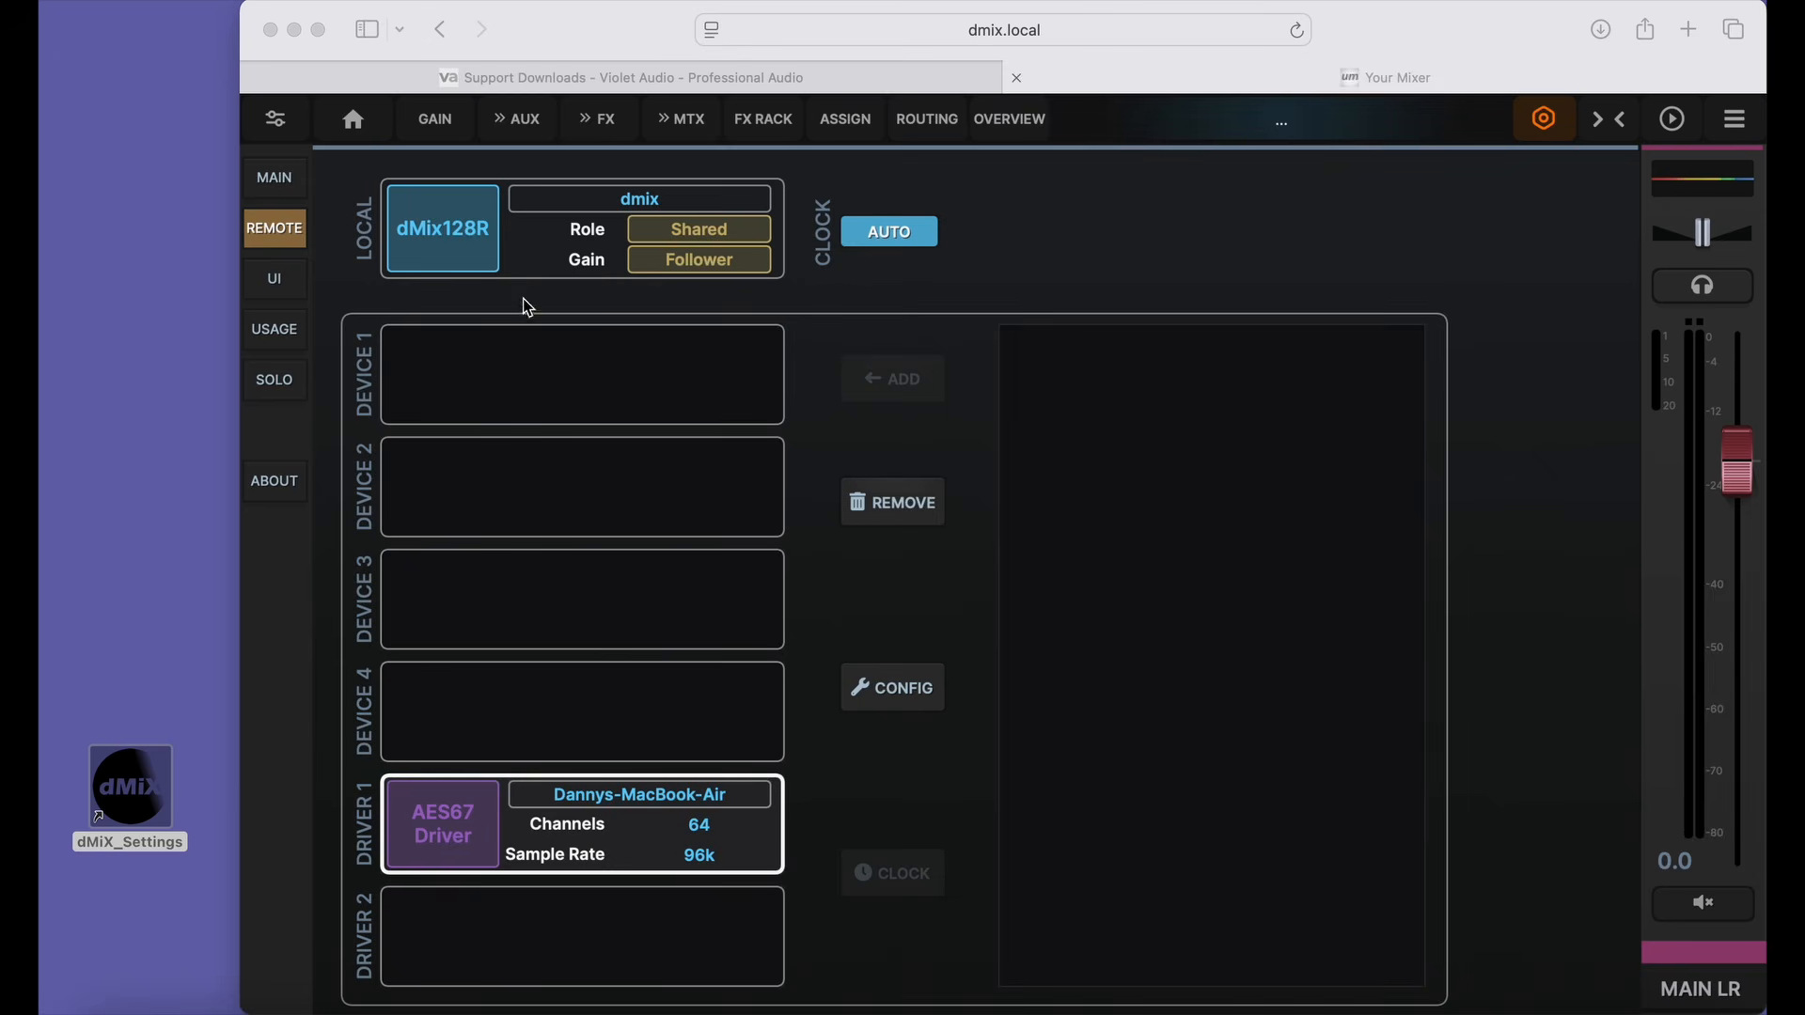
In the mixer's input routing, patch the MacBook Air's NET 1 to NET 6 one-to-one to channels 1 to 6.
click(920, 119)
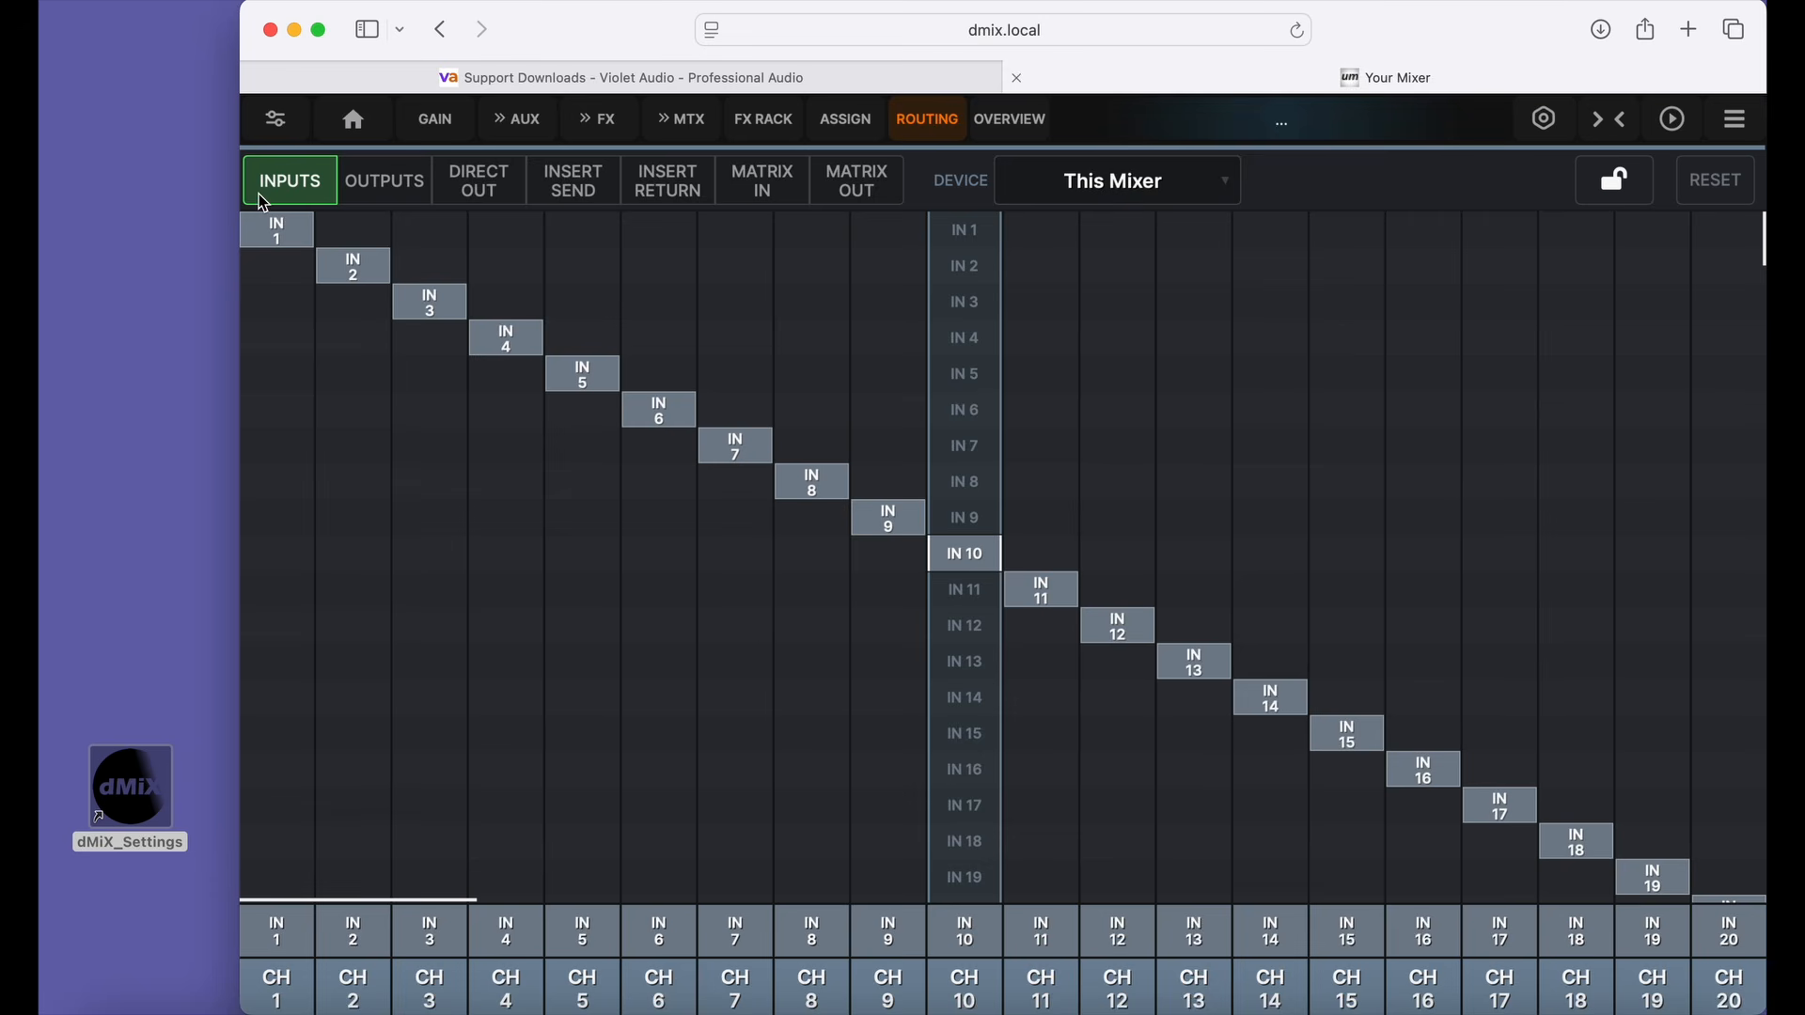
click(1178, 192)
click(1108, 278)
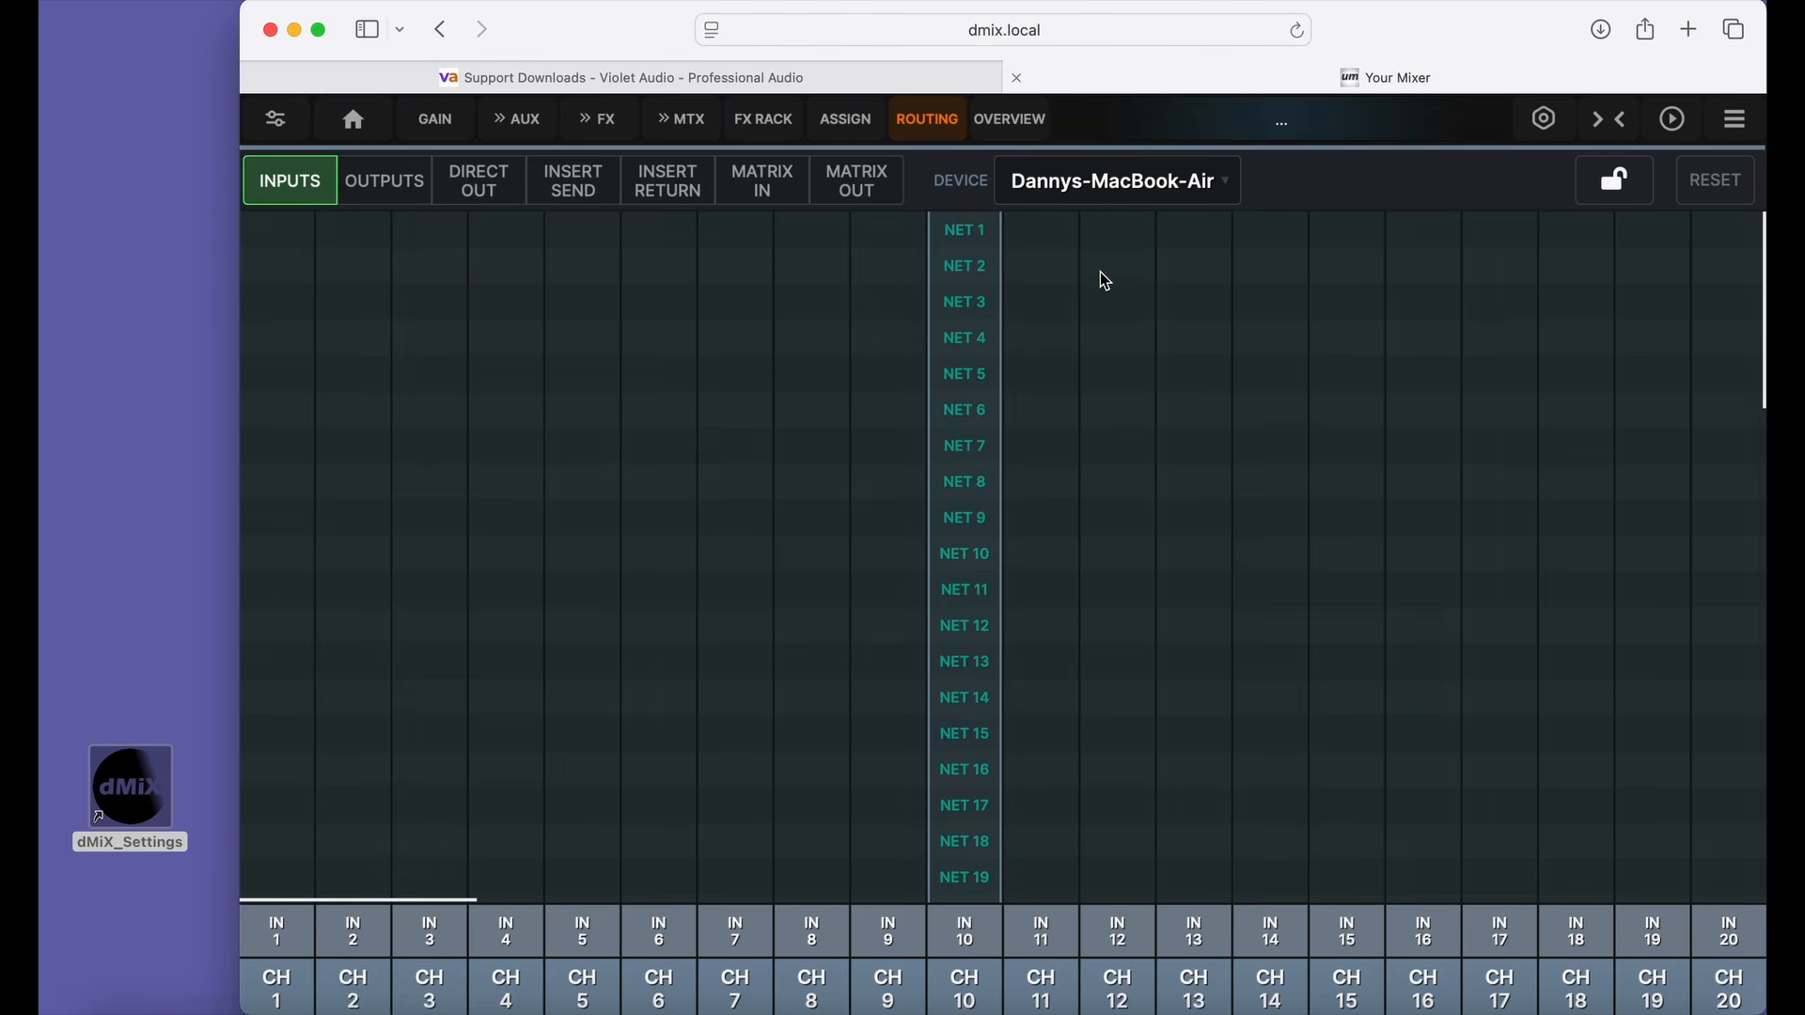
click(285, 233)
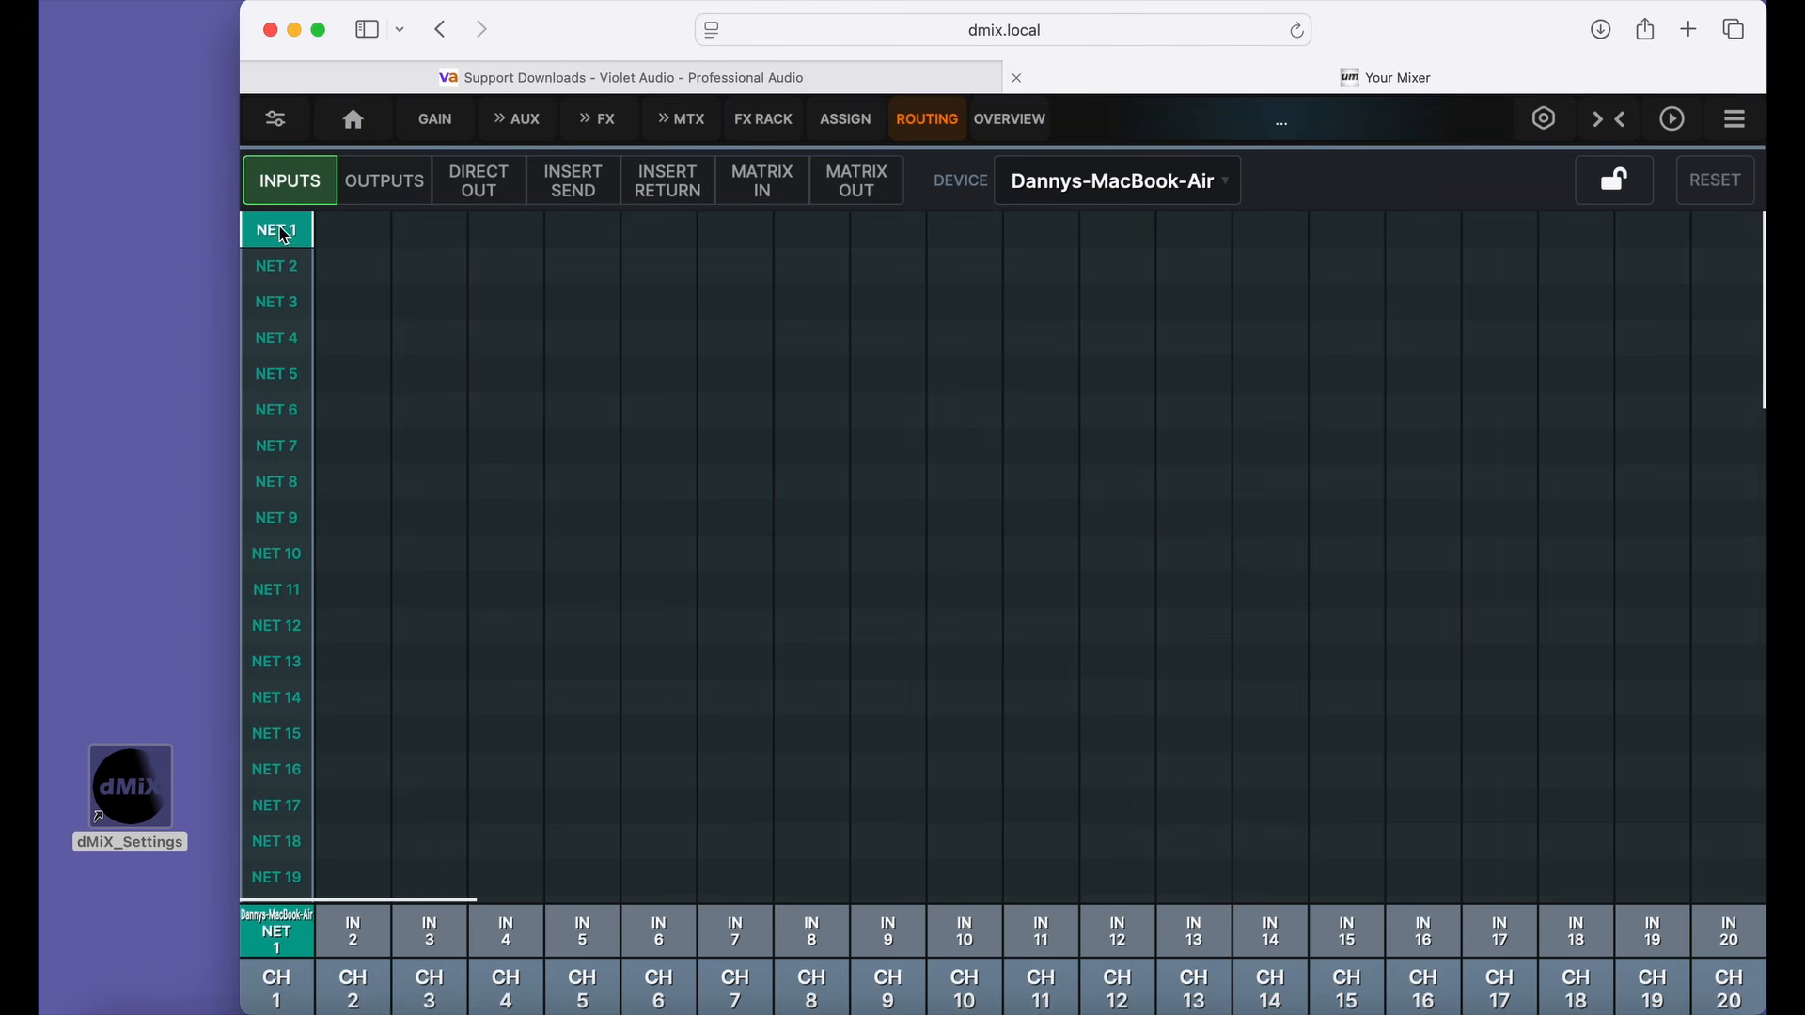
click(350, 282)
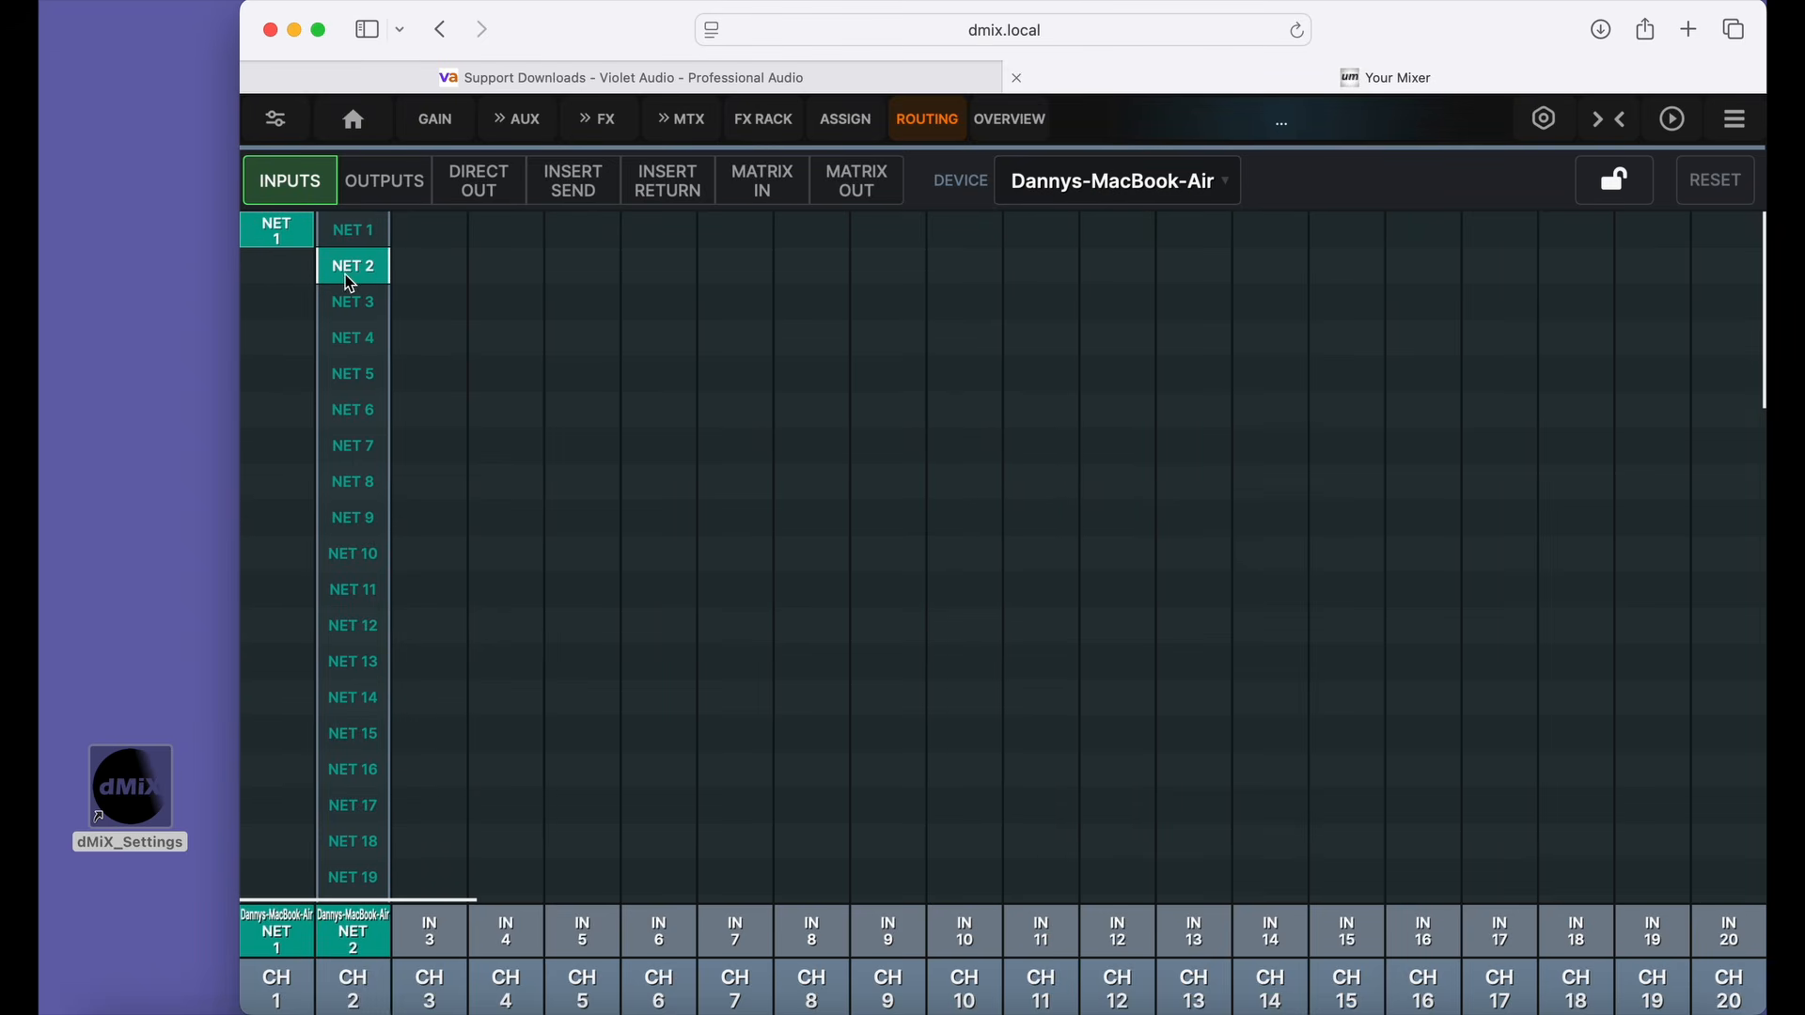
click(414, 306)
click(505, 346)
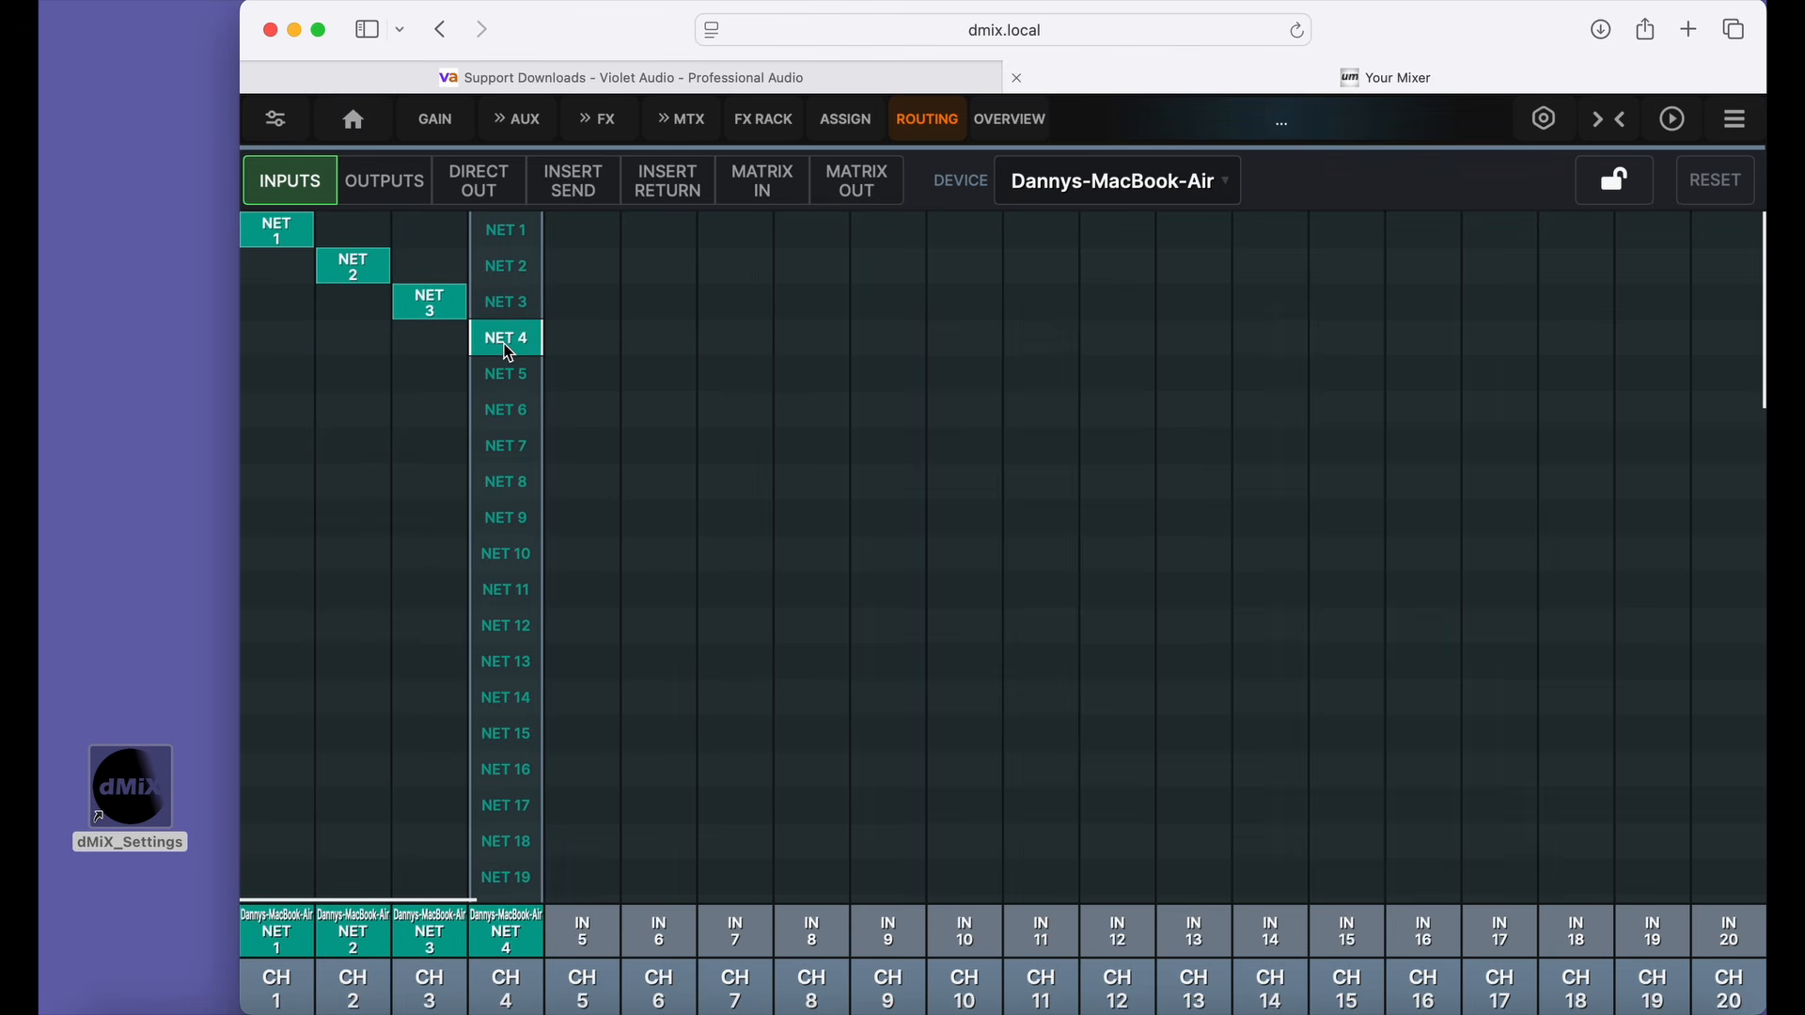
click(585, 376)
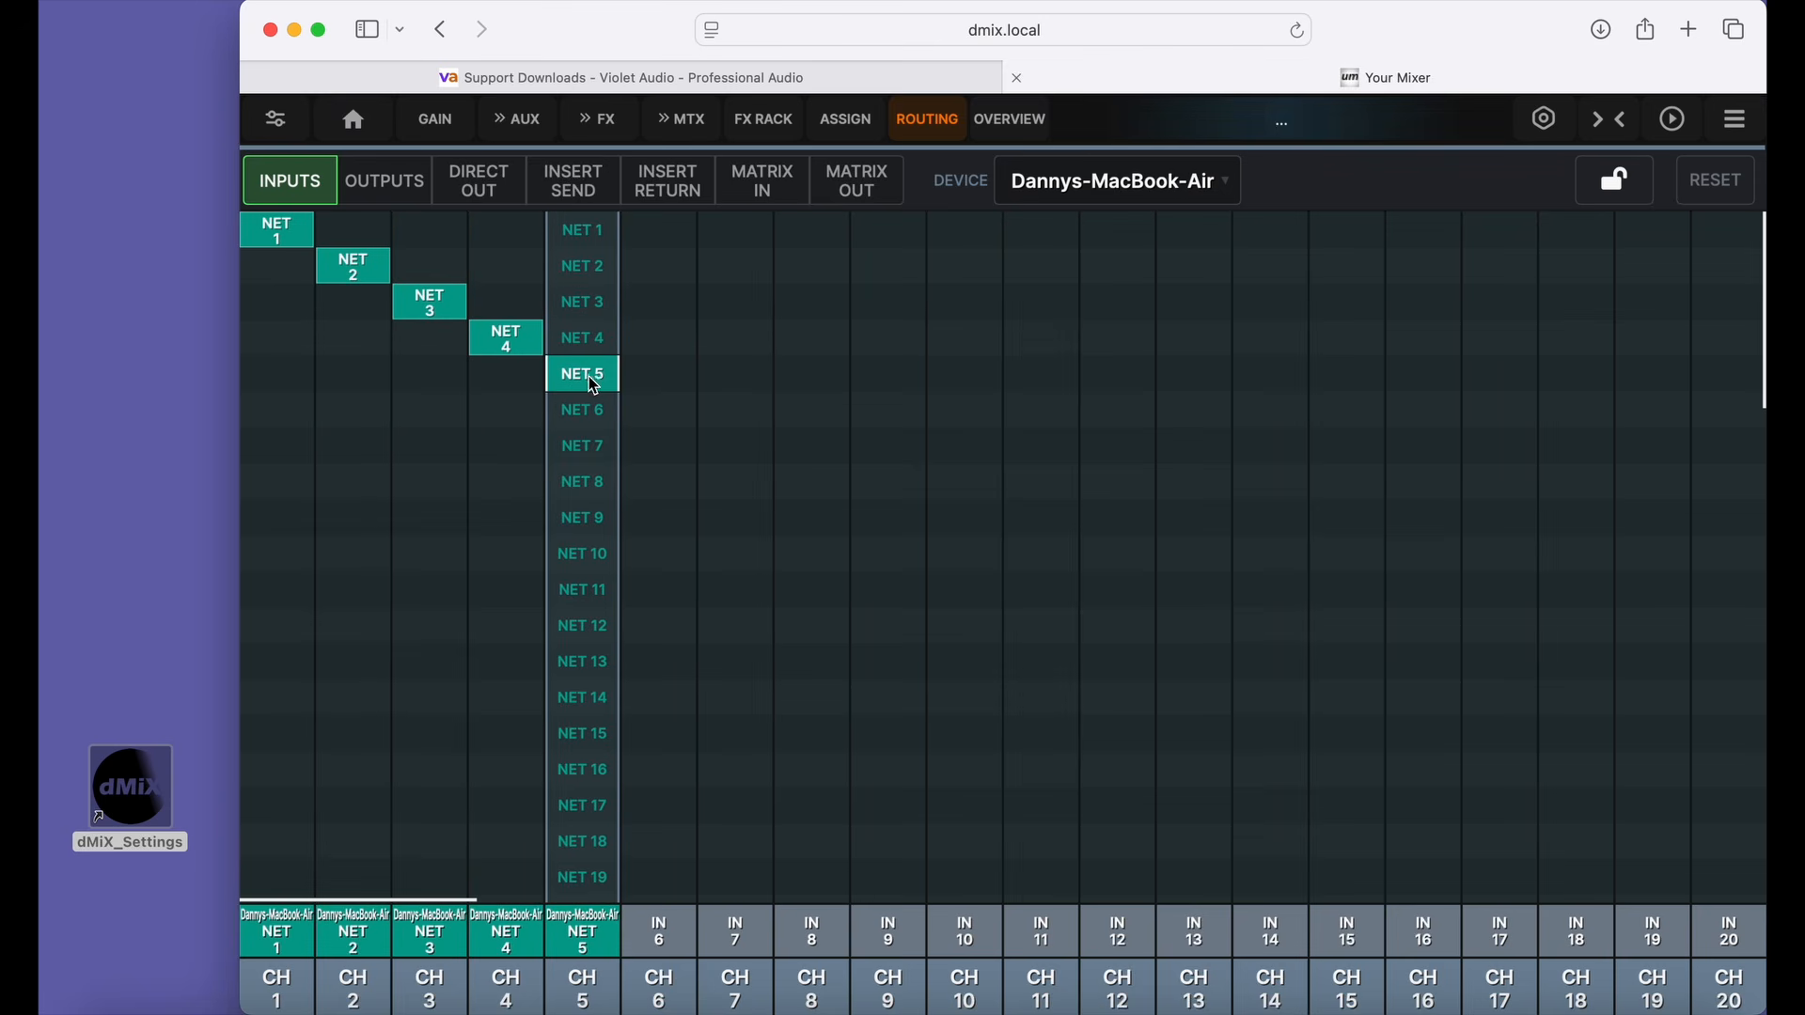
click(659, 422)
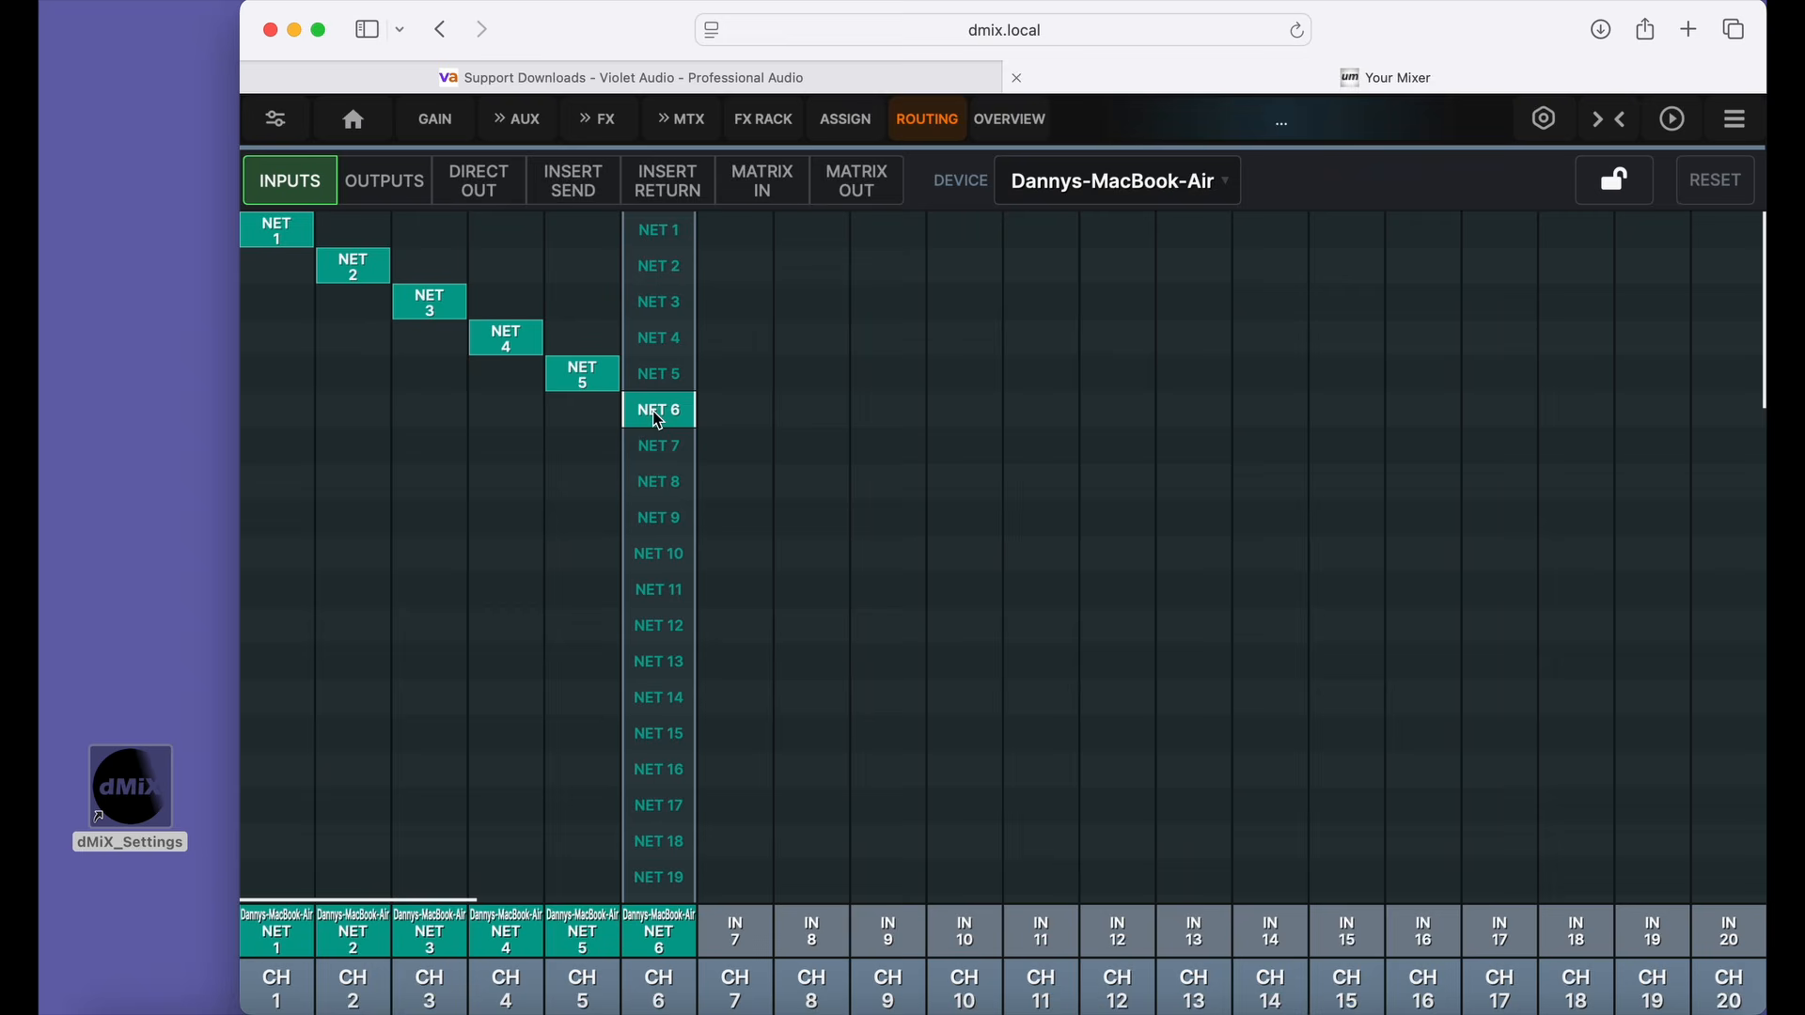
Examine the output and direct out routing grids for the sources that can feed the MacBook Air's network channels.
click(407, 199)
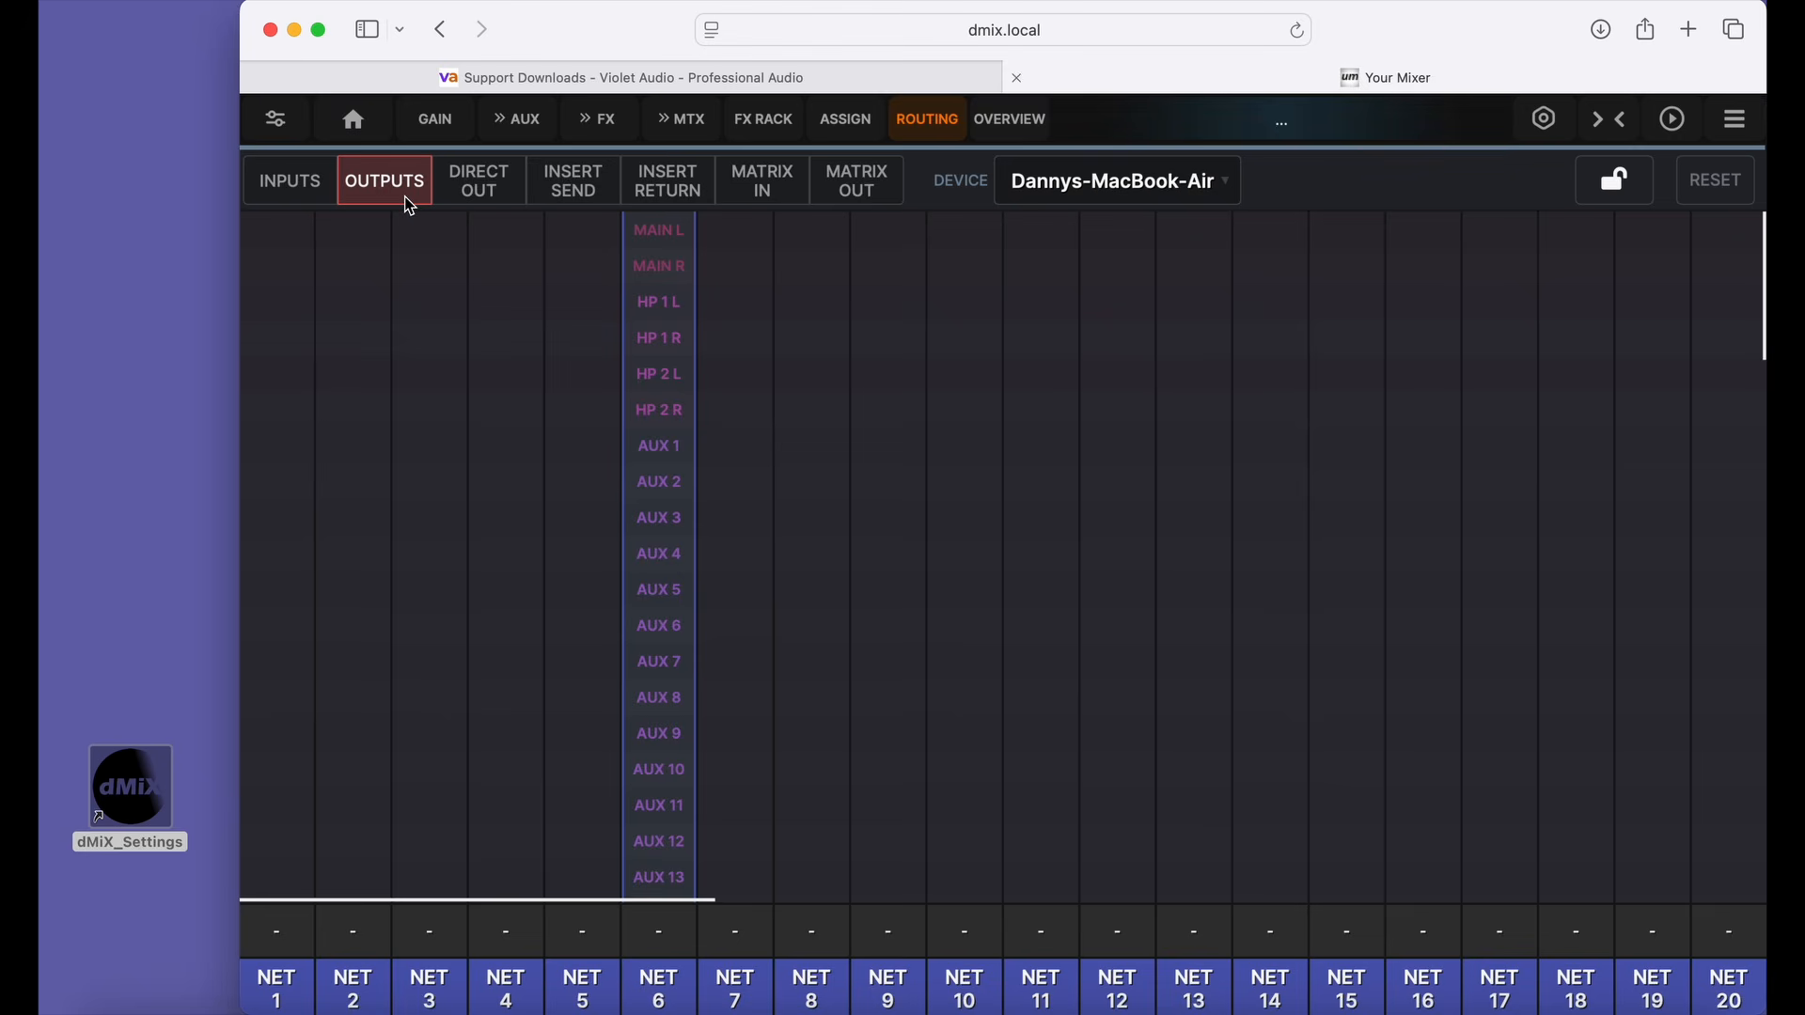
click(483, 191)
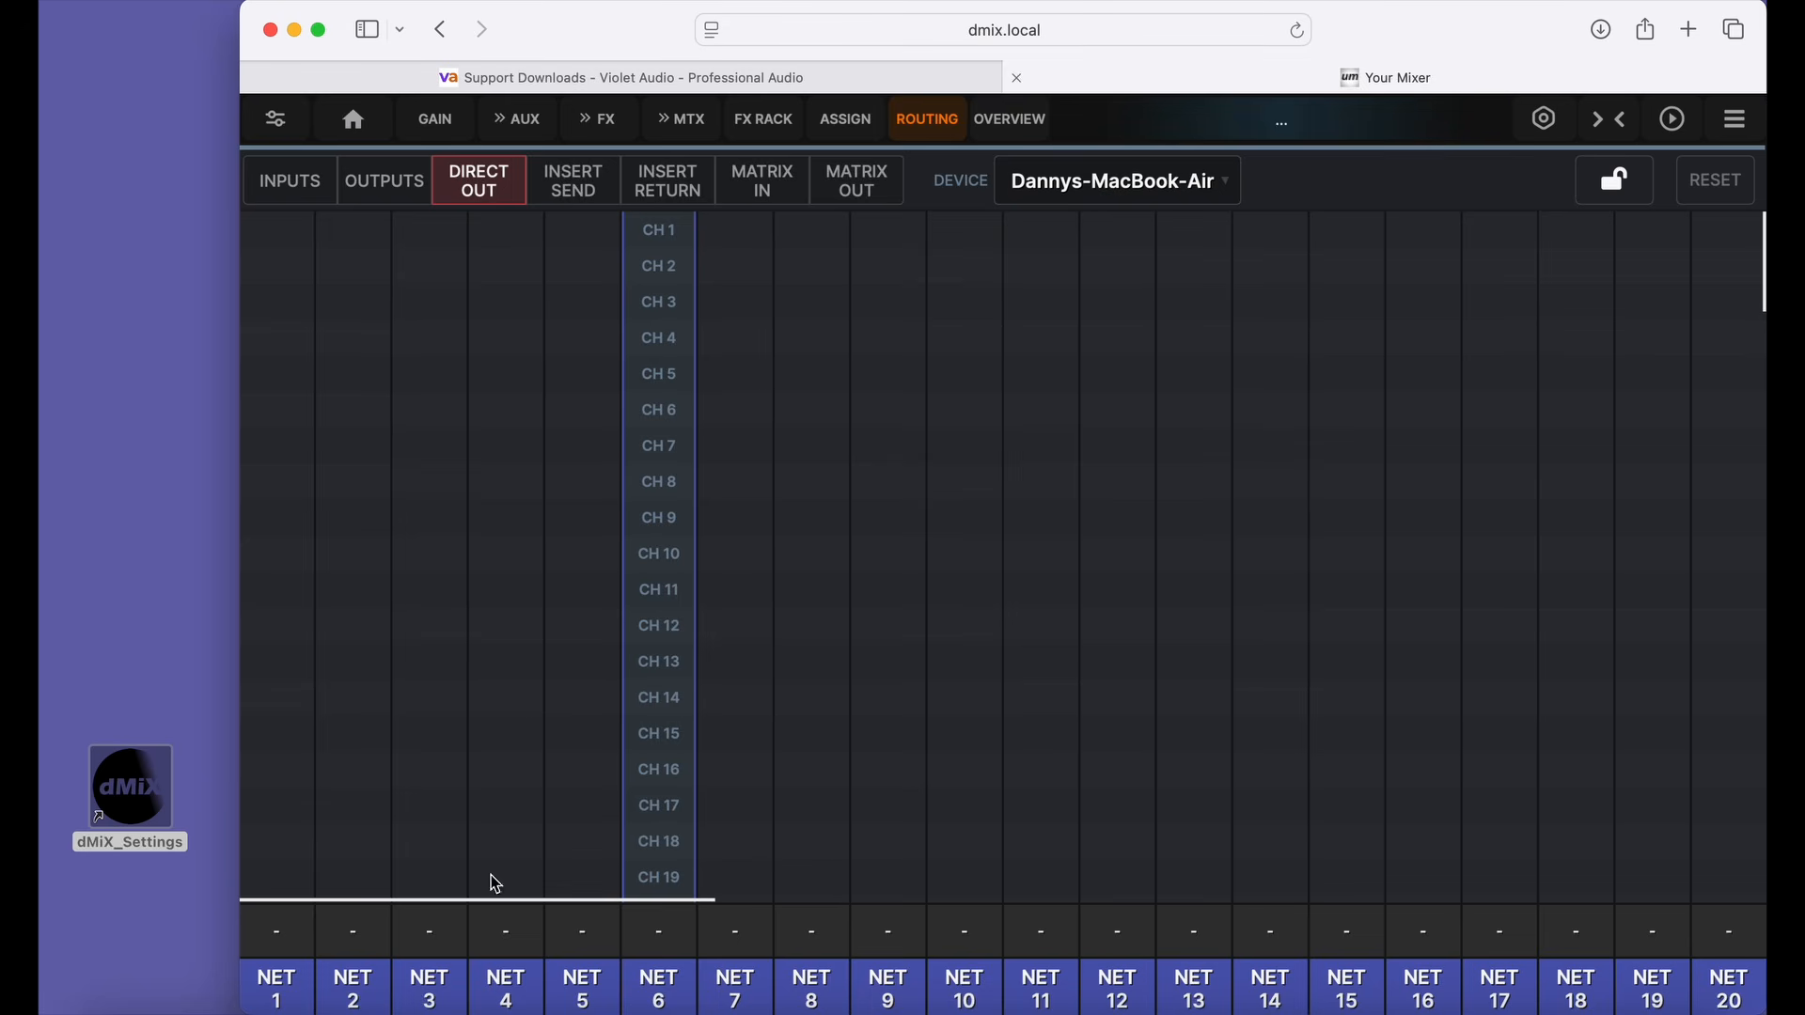
scroll(651, 684, down, 10)
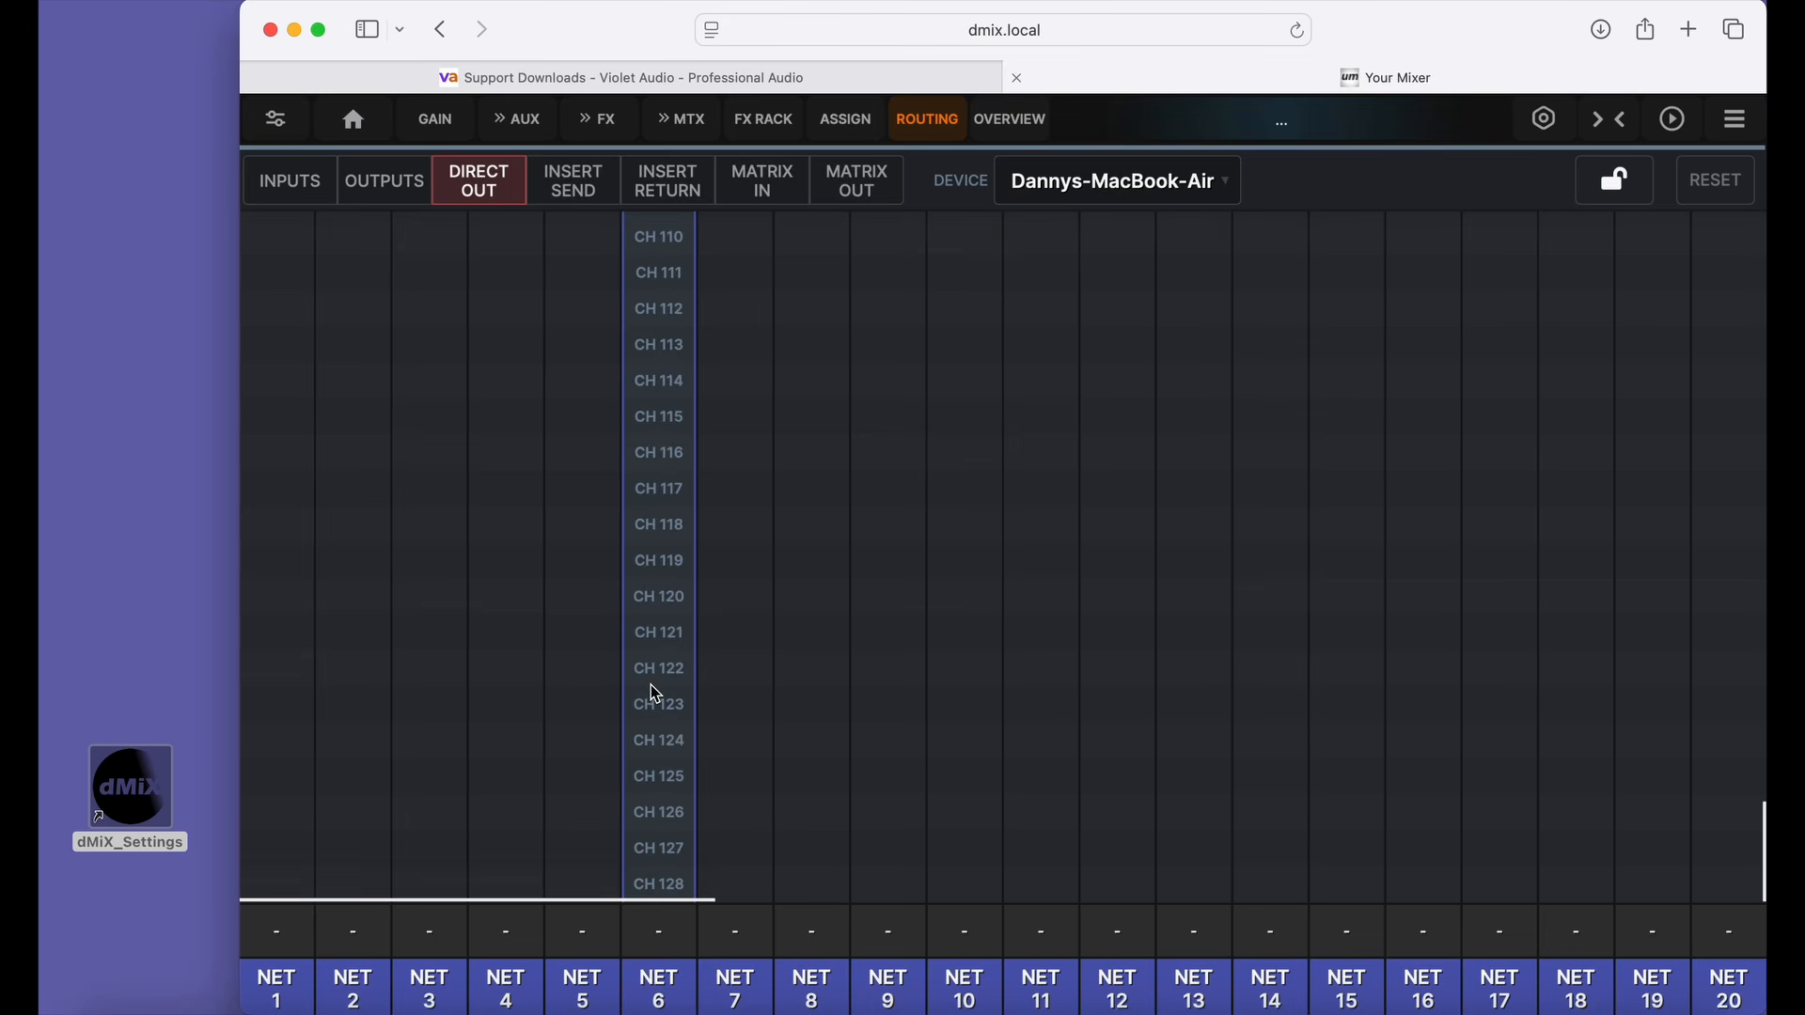
scroll(655, 692, up, 10)
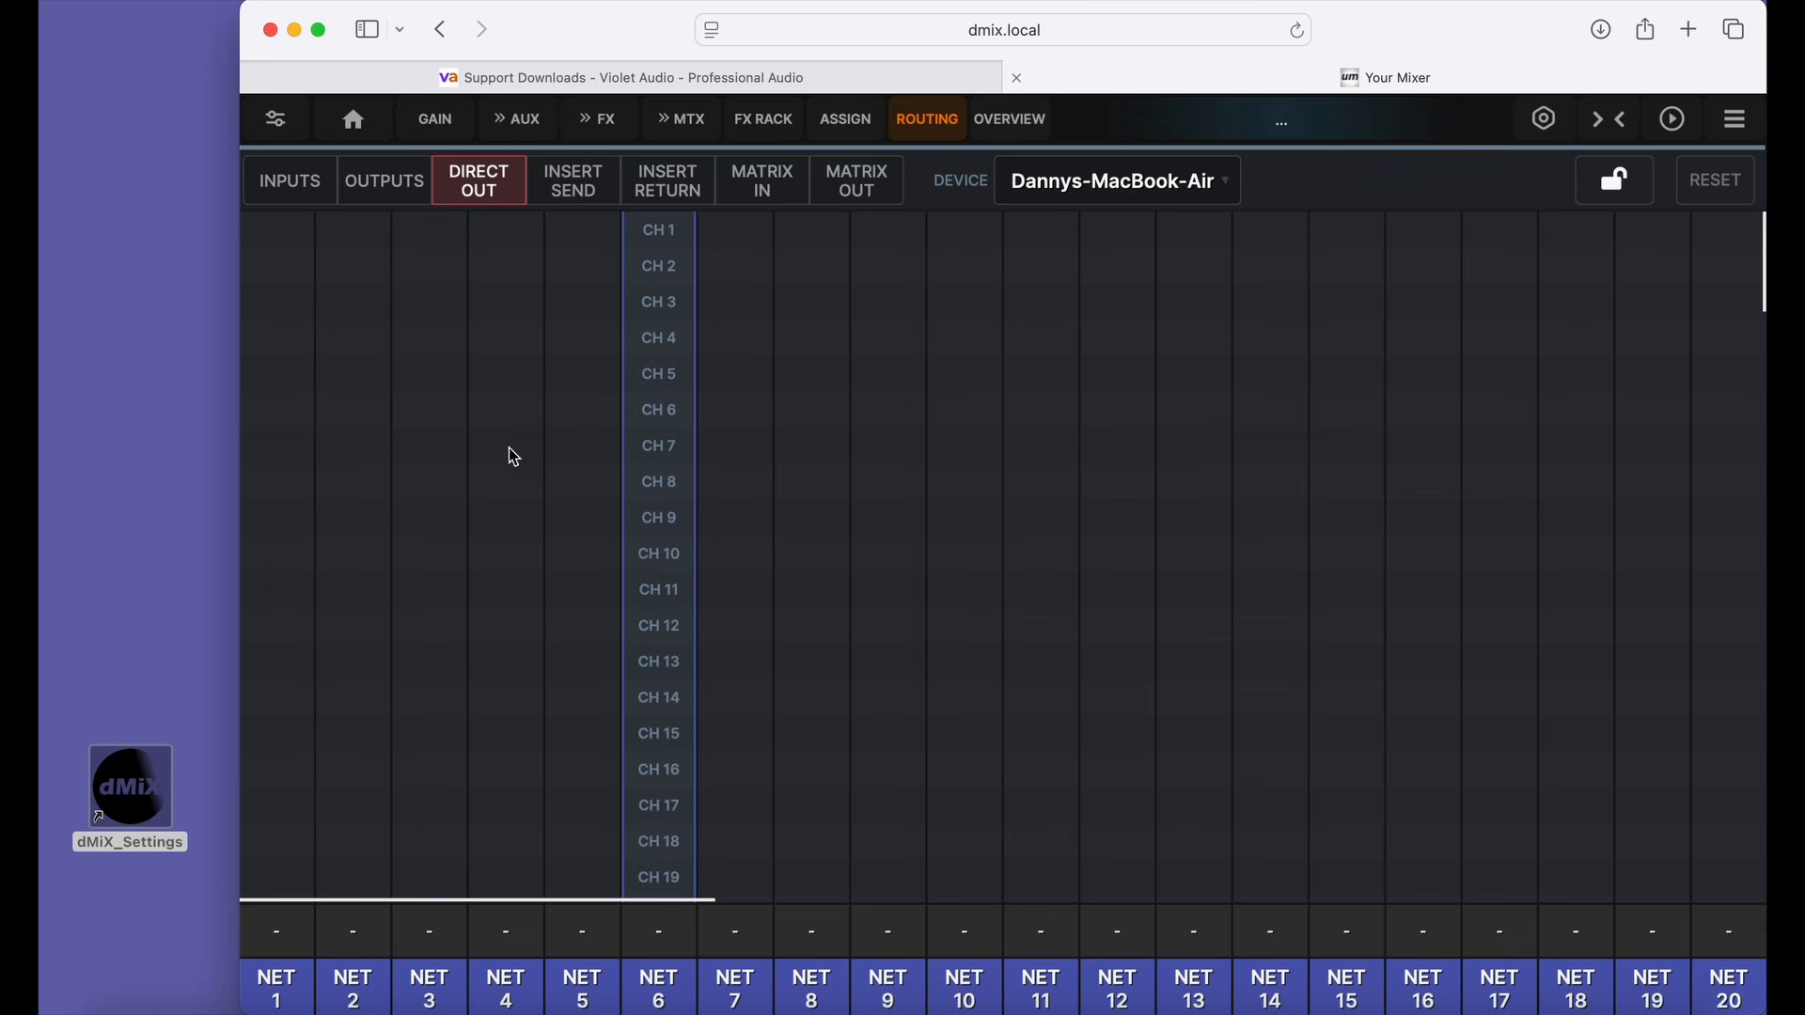
click(380, 192)
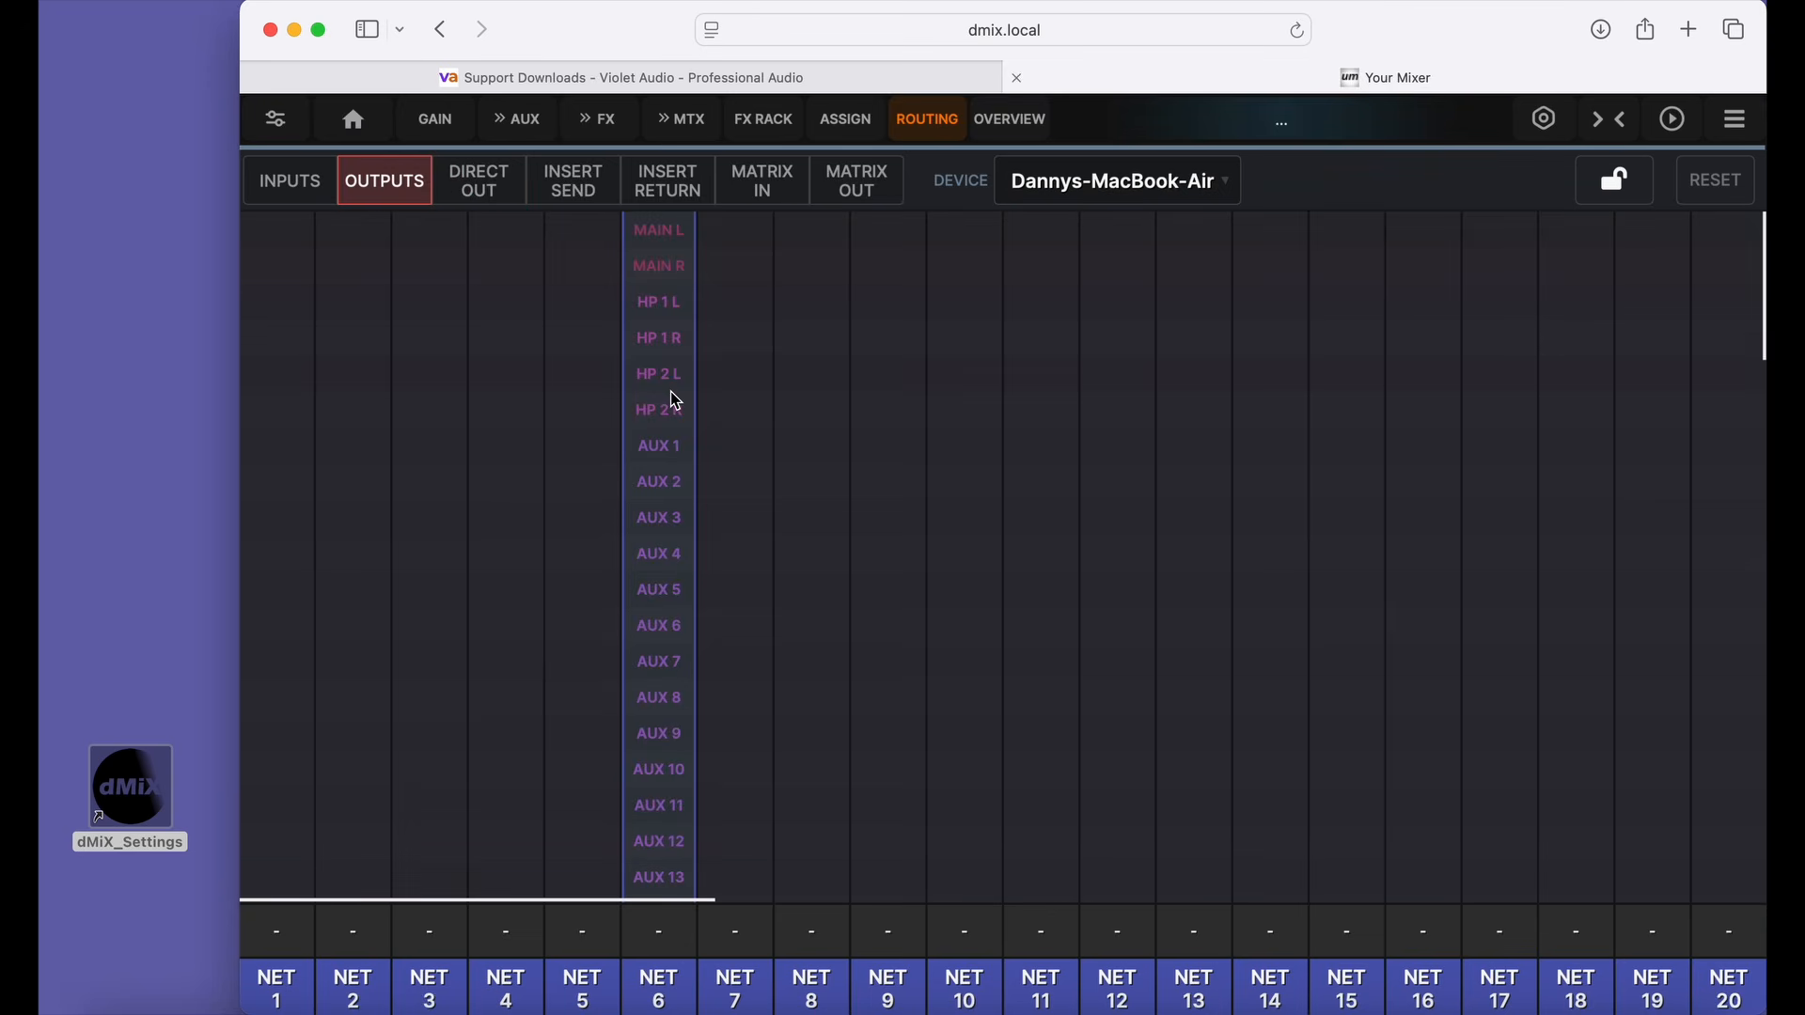
scroll(671, 393, down, 10)
scroll(671, 393, up, 10)
Examine the insert send routing for the MacBook Air and check which devices are available for routing.
click(576, 191)
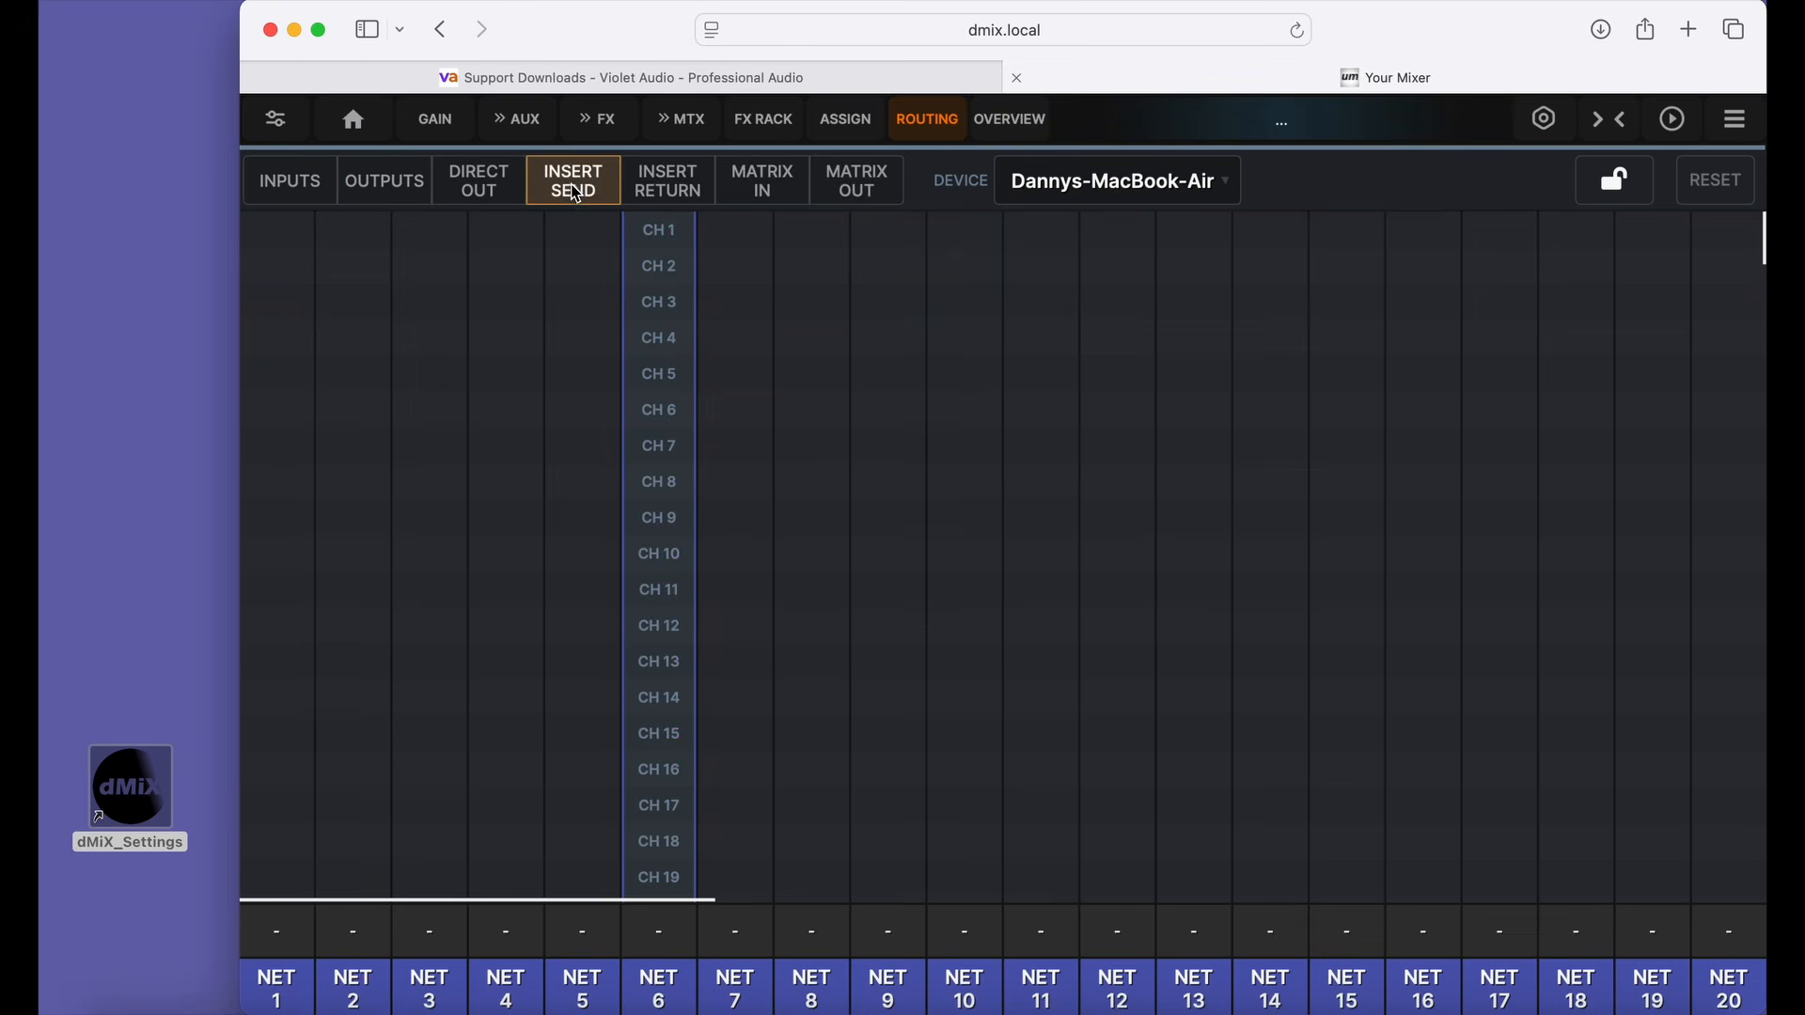
click(1103, 181)
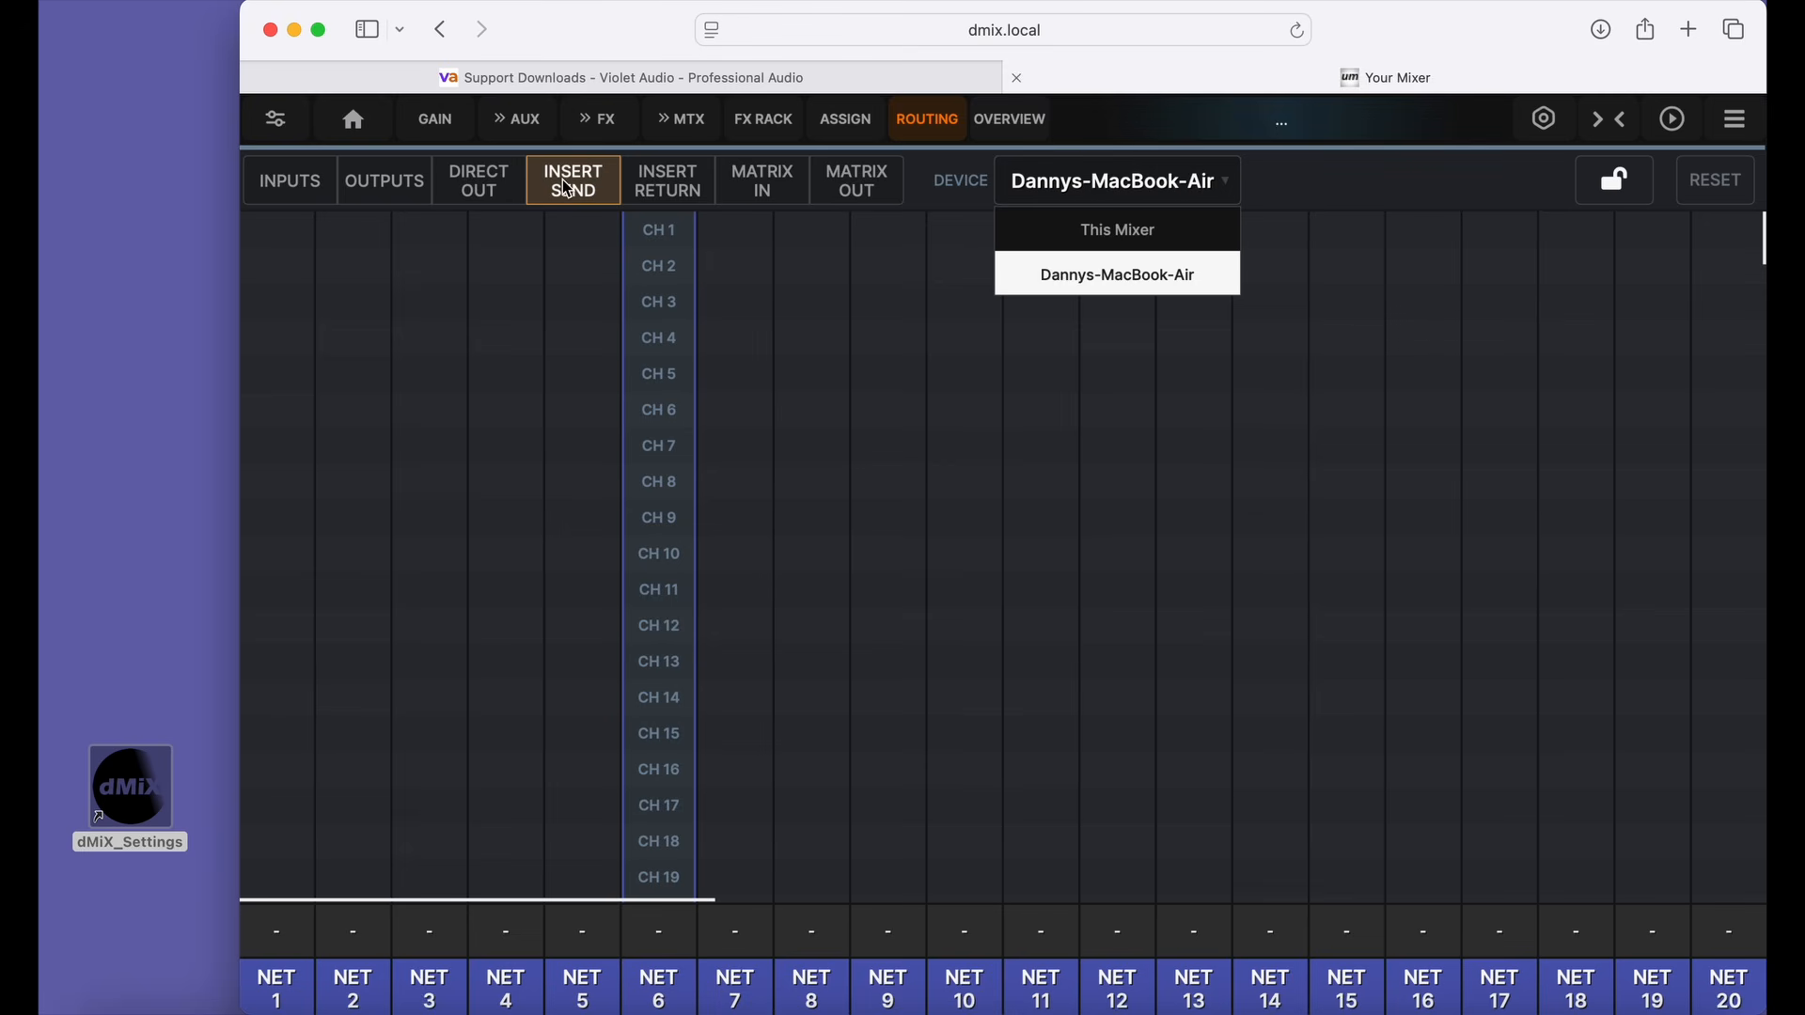
click(668, 191)
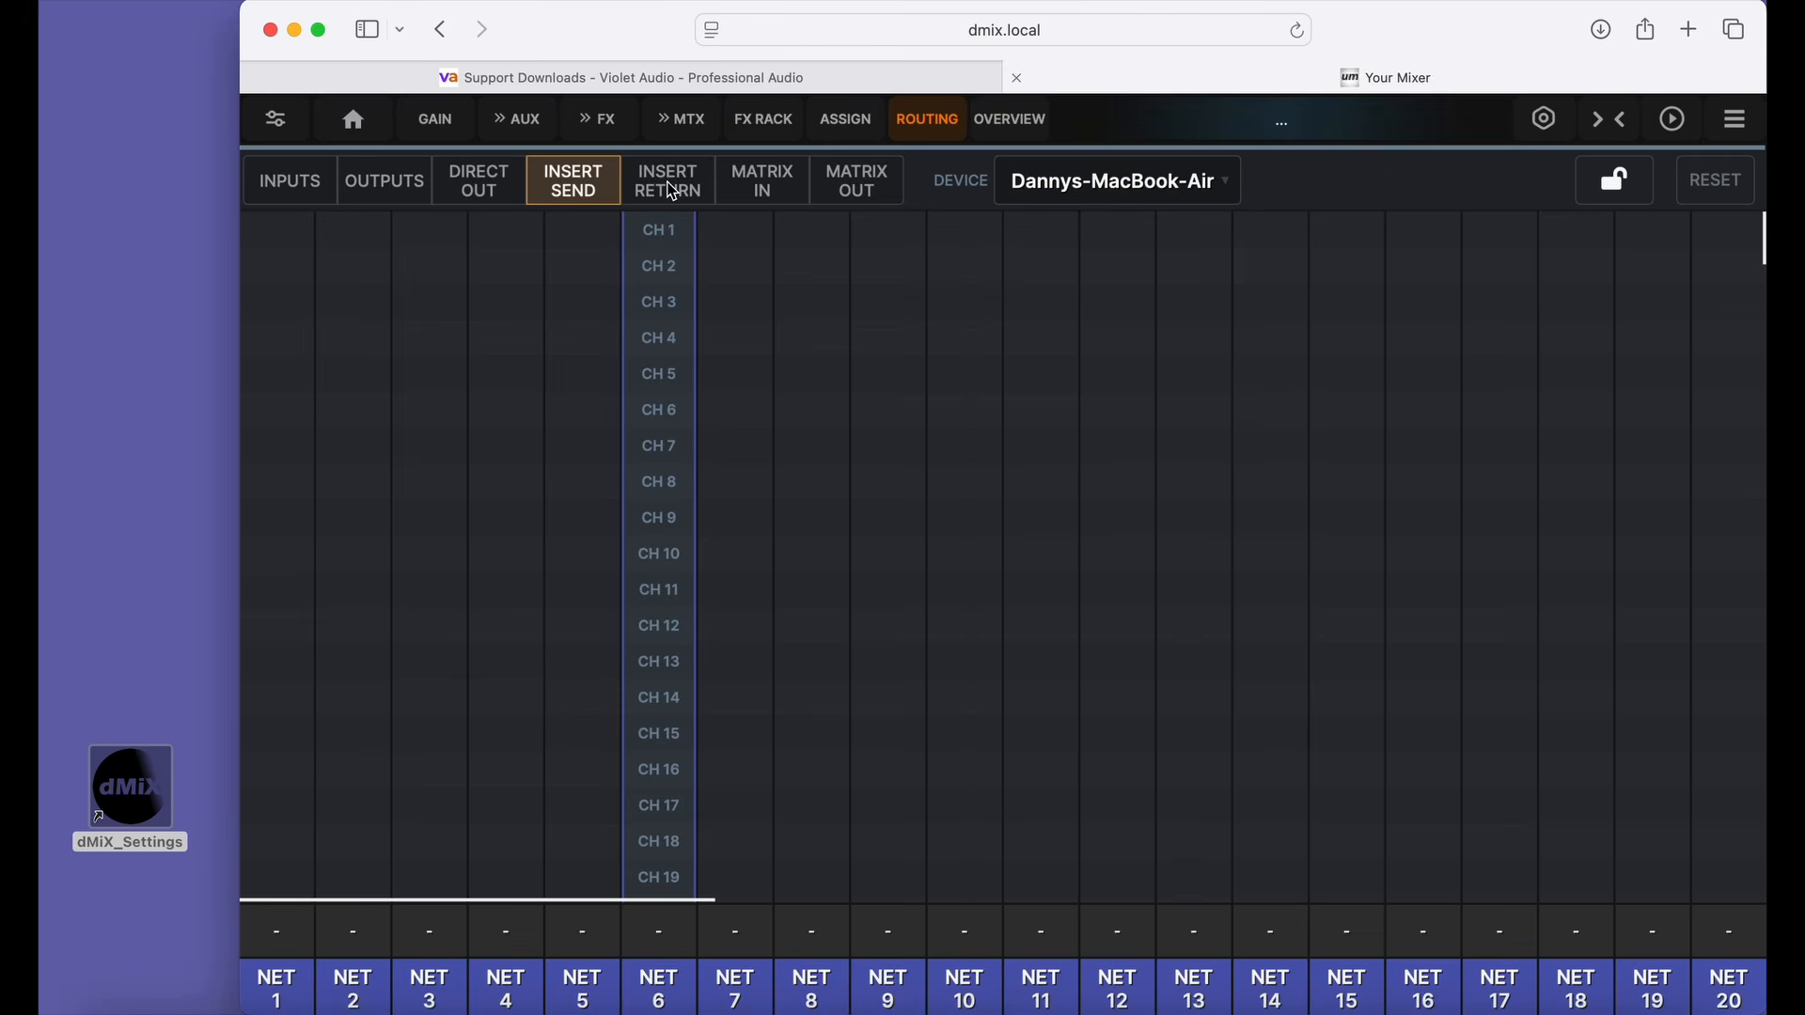
Examine the insert return routing grid, looking through the mixer channels and the MacBook Air's network returns up to NET 64.
click(673, 193)
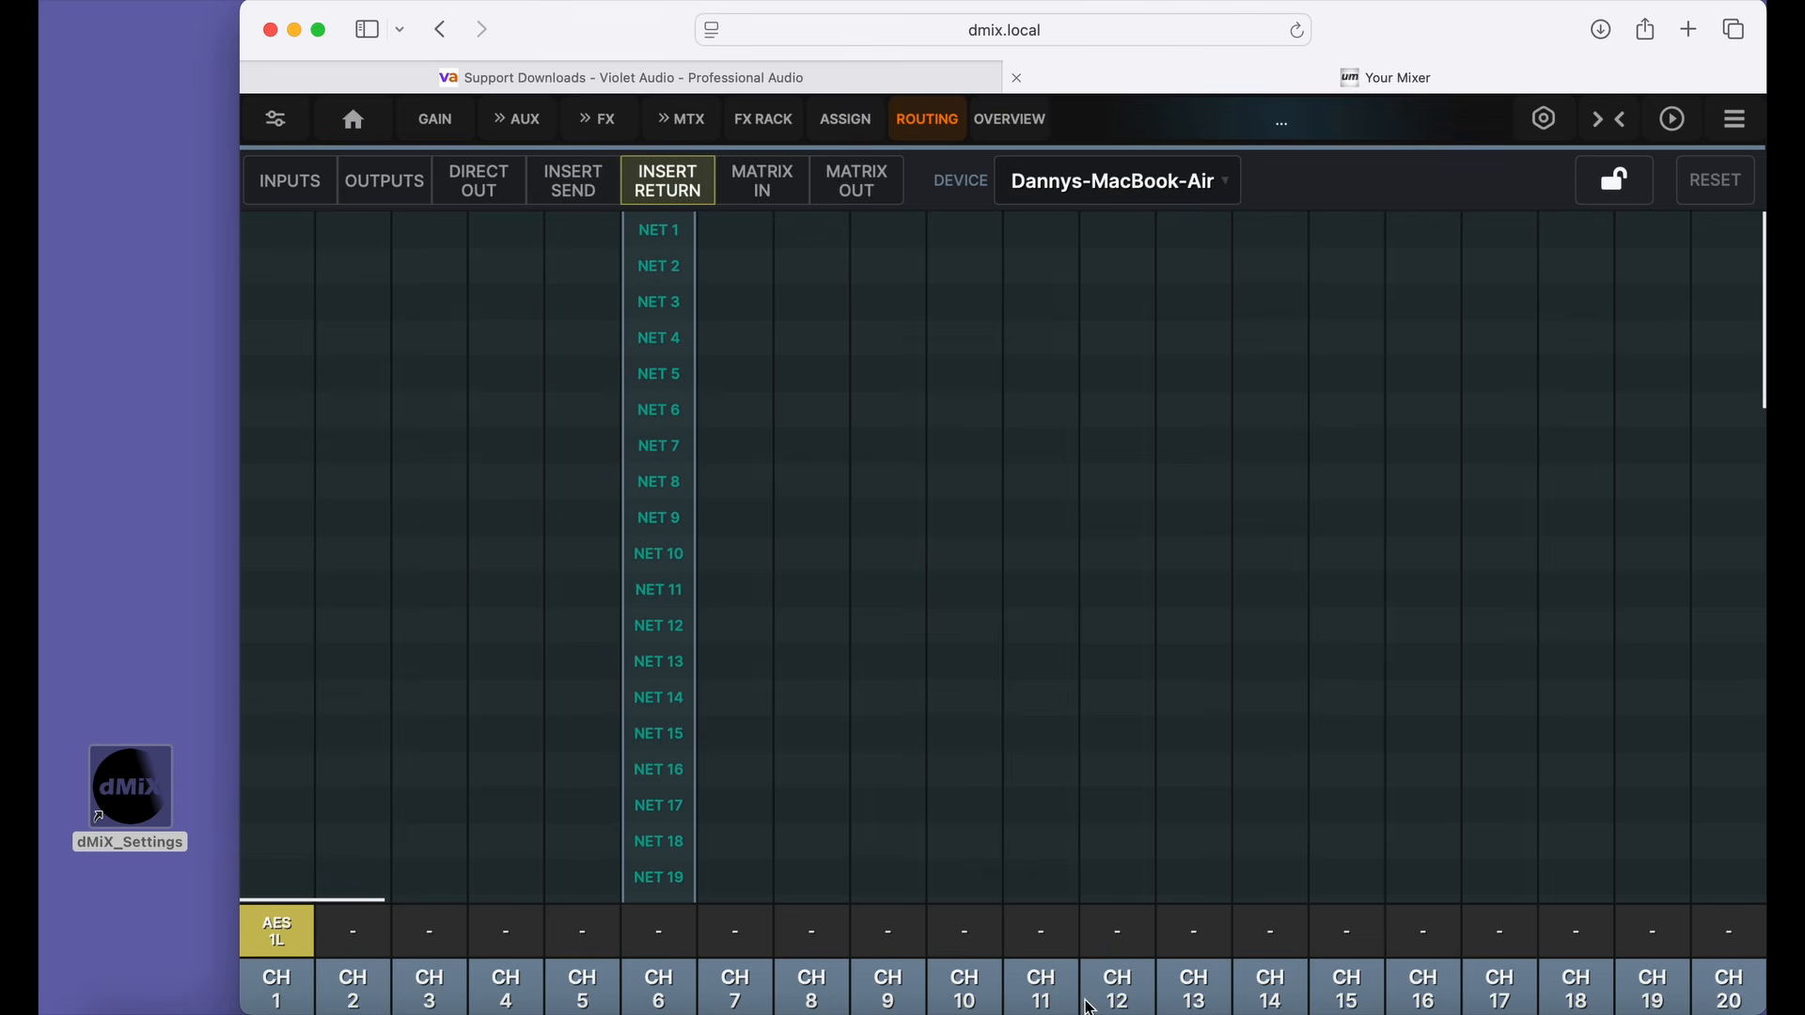
scroll(1138, 937, down, 3)
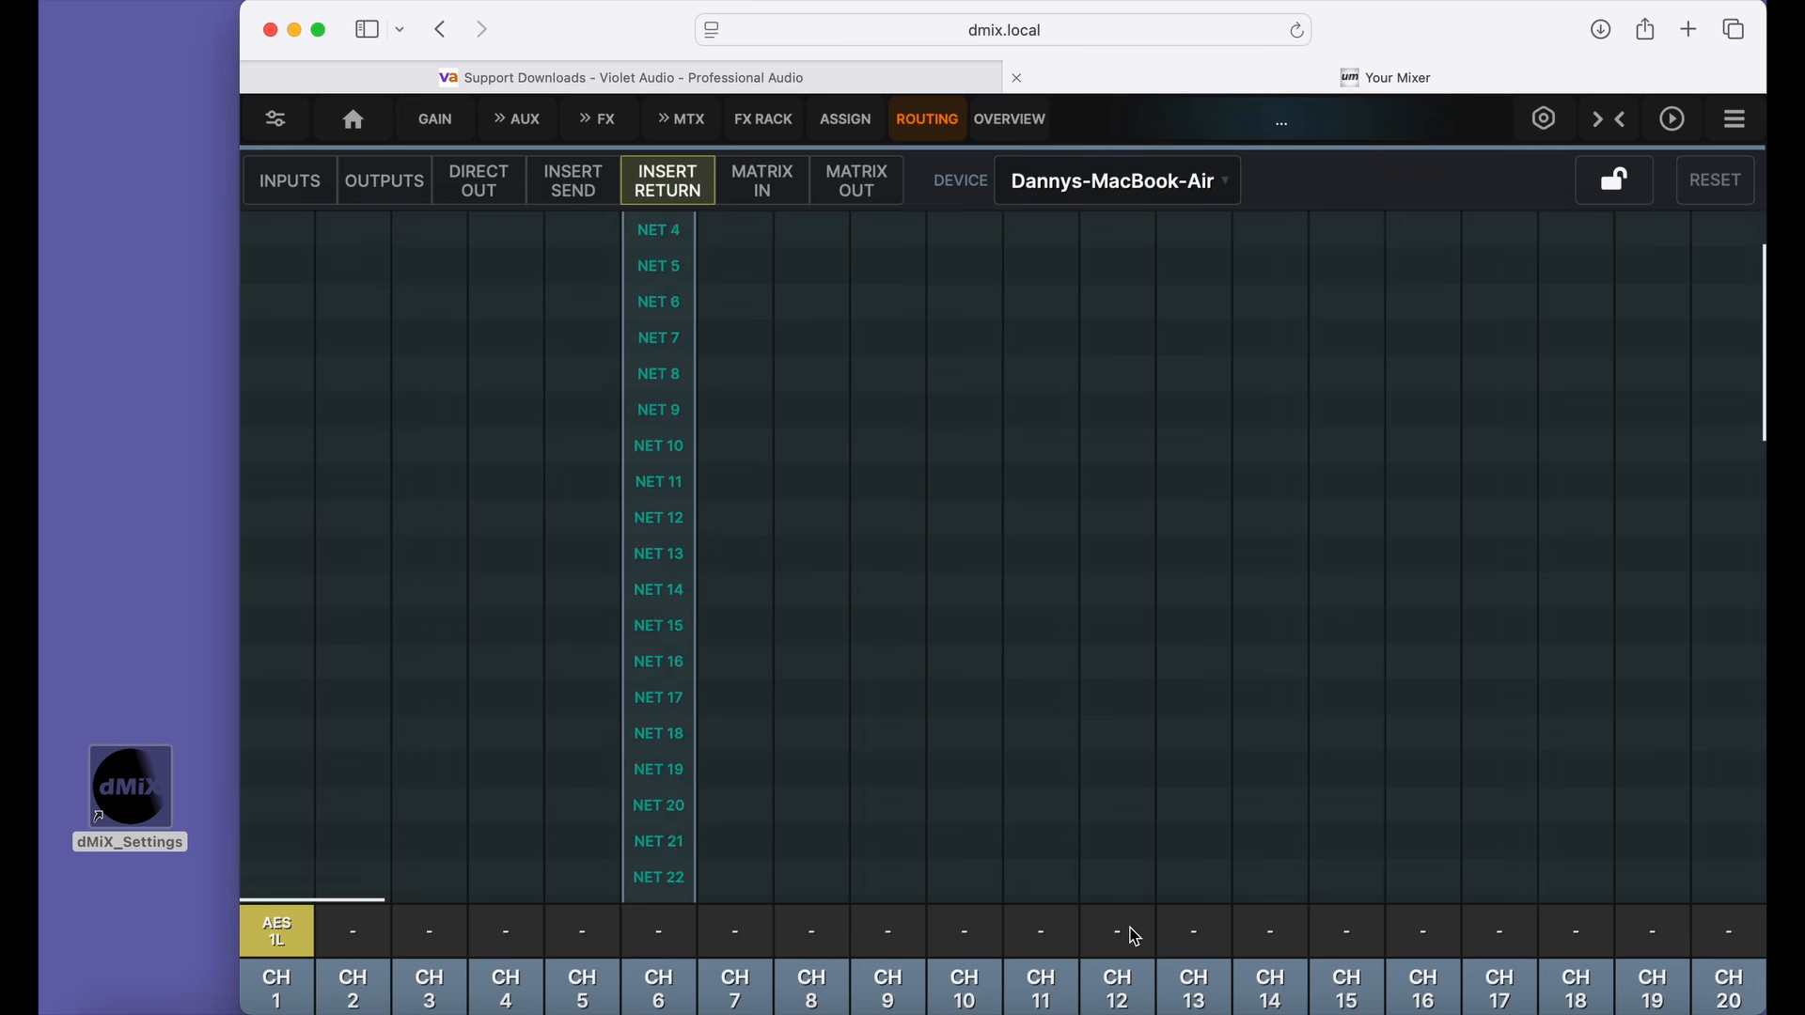
scroll(1130, 928, down, 10)
scroll(1130, 927, up, 12)
drag(1287, 835, 752, 798)
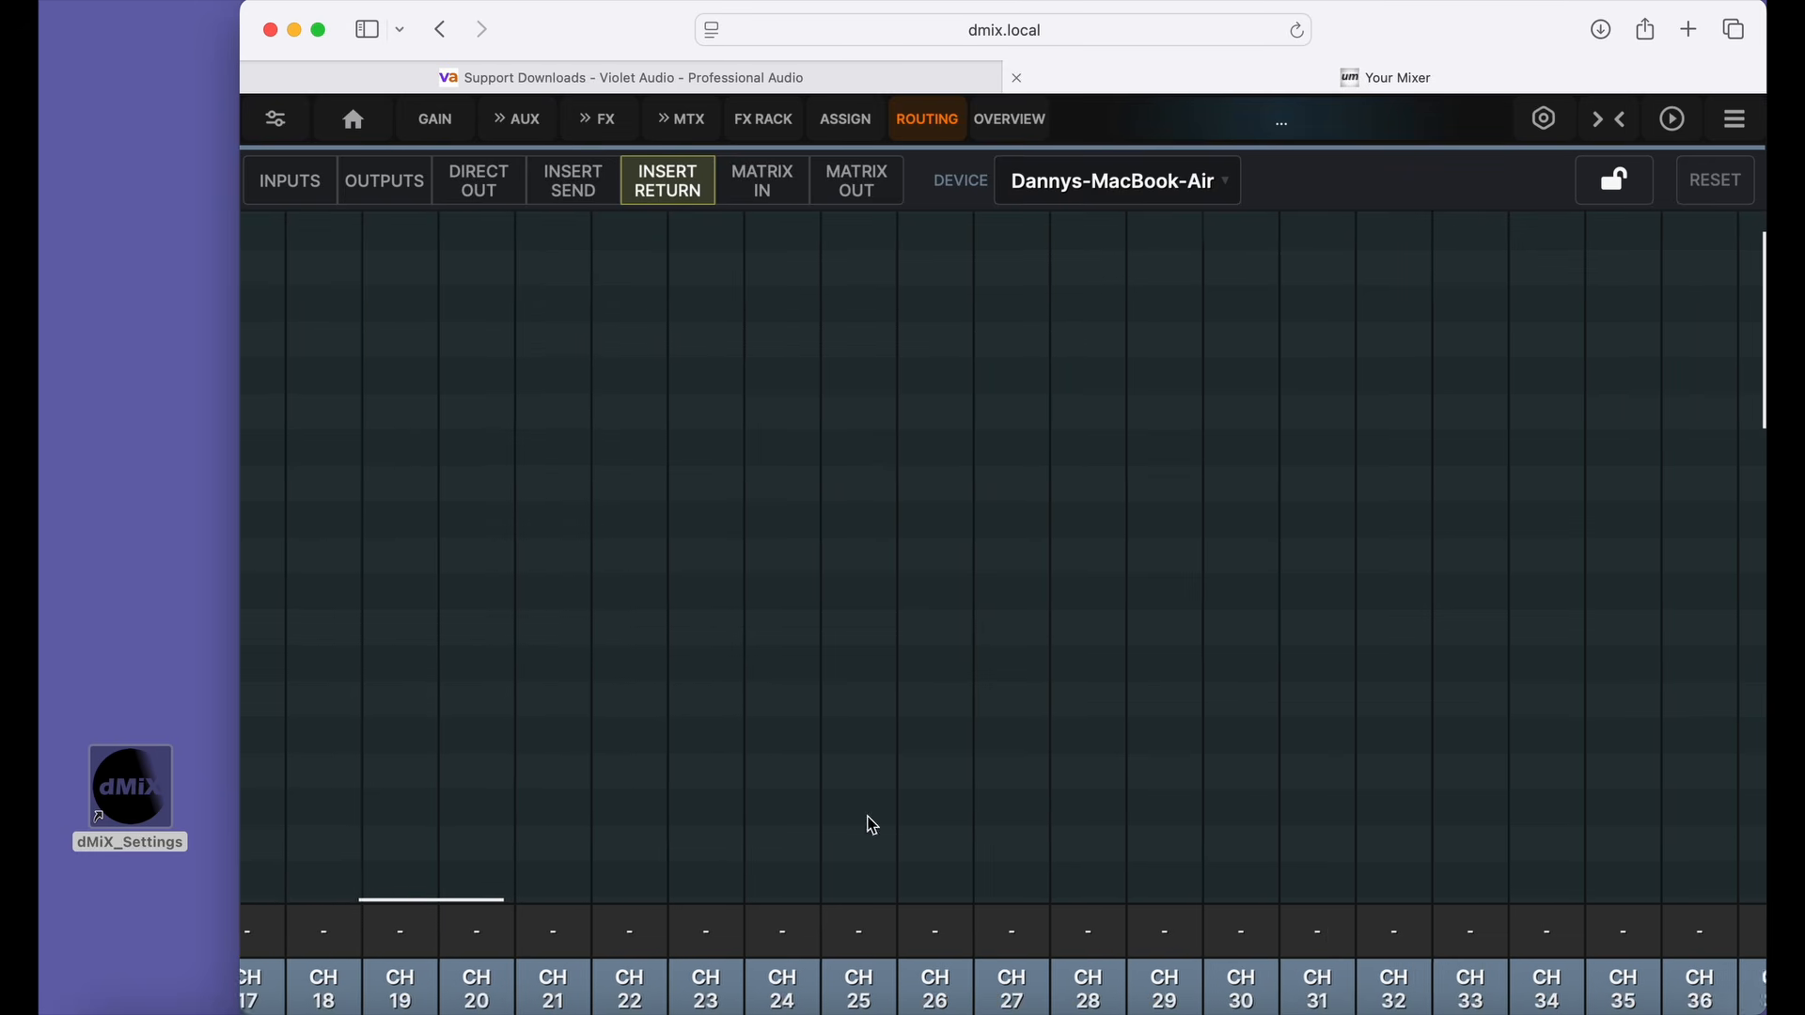
drag(1044, 837, 737, 849)
drag(927, 858, 878, 798)
drag(583, 789, 1077, 766)
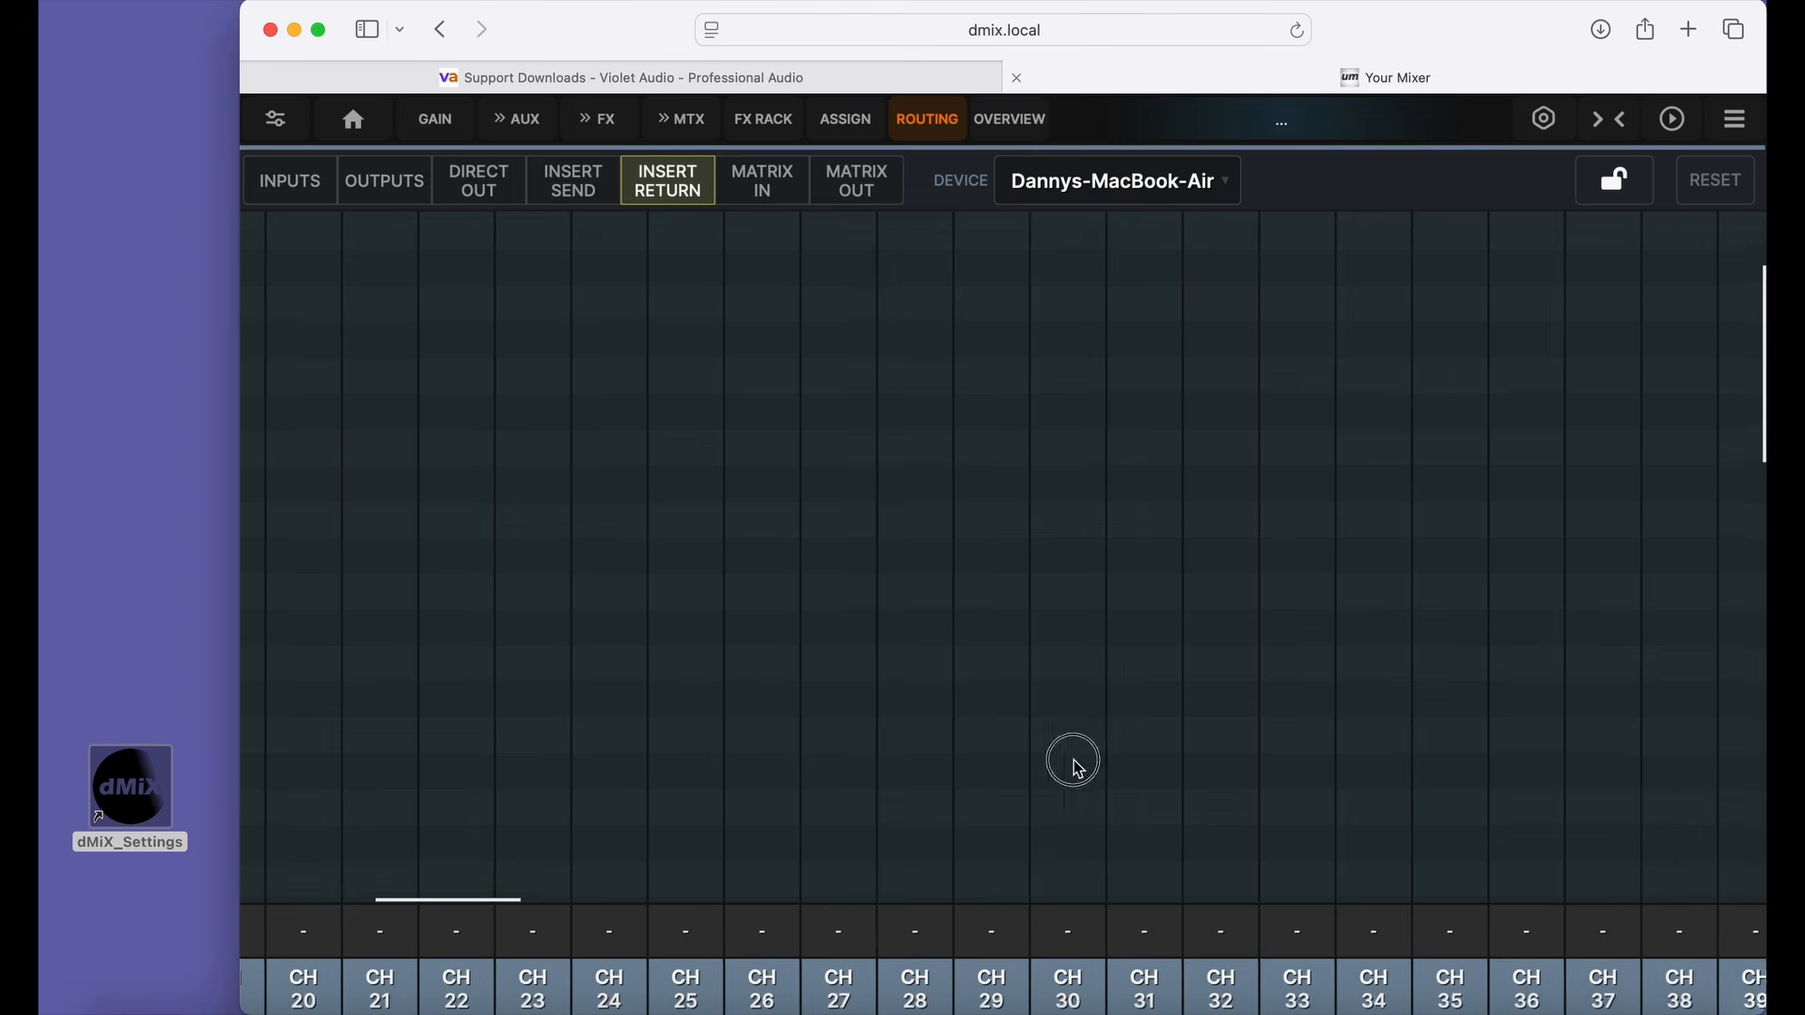
drag(584, 777, 1172, 730)
drag(625, 758, 834, 725)
scroll(840, 732, down, 10)
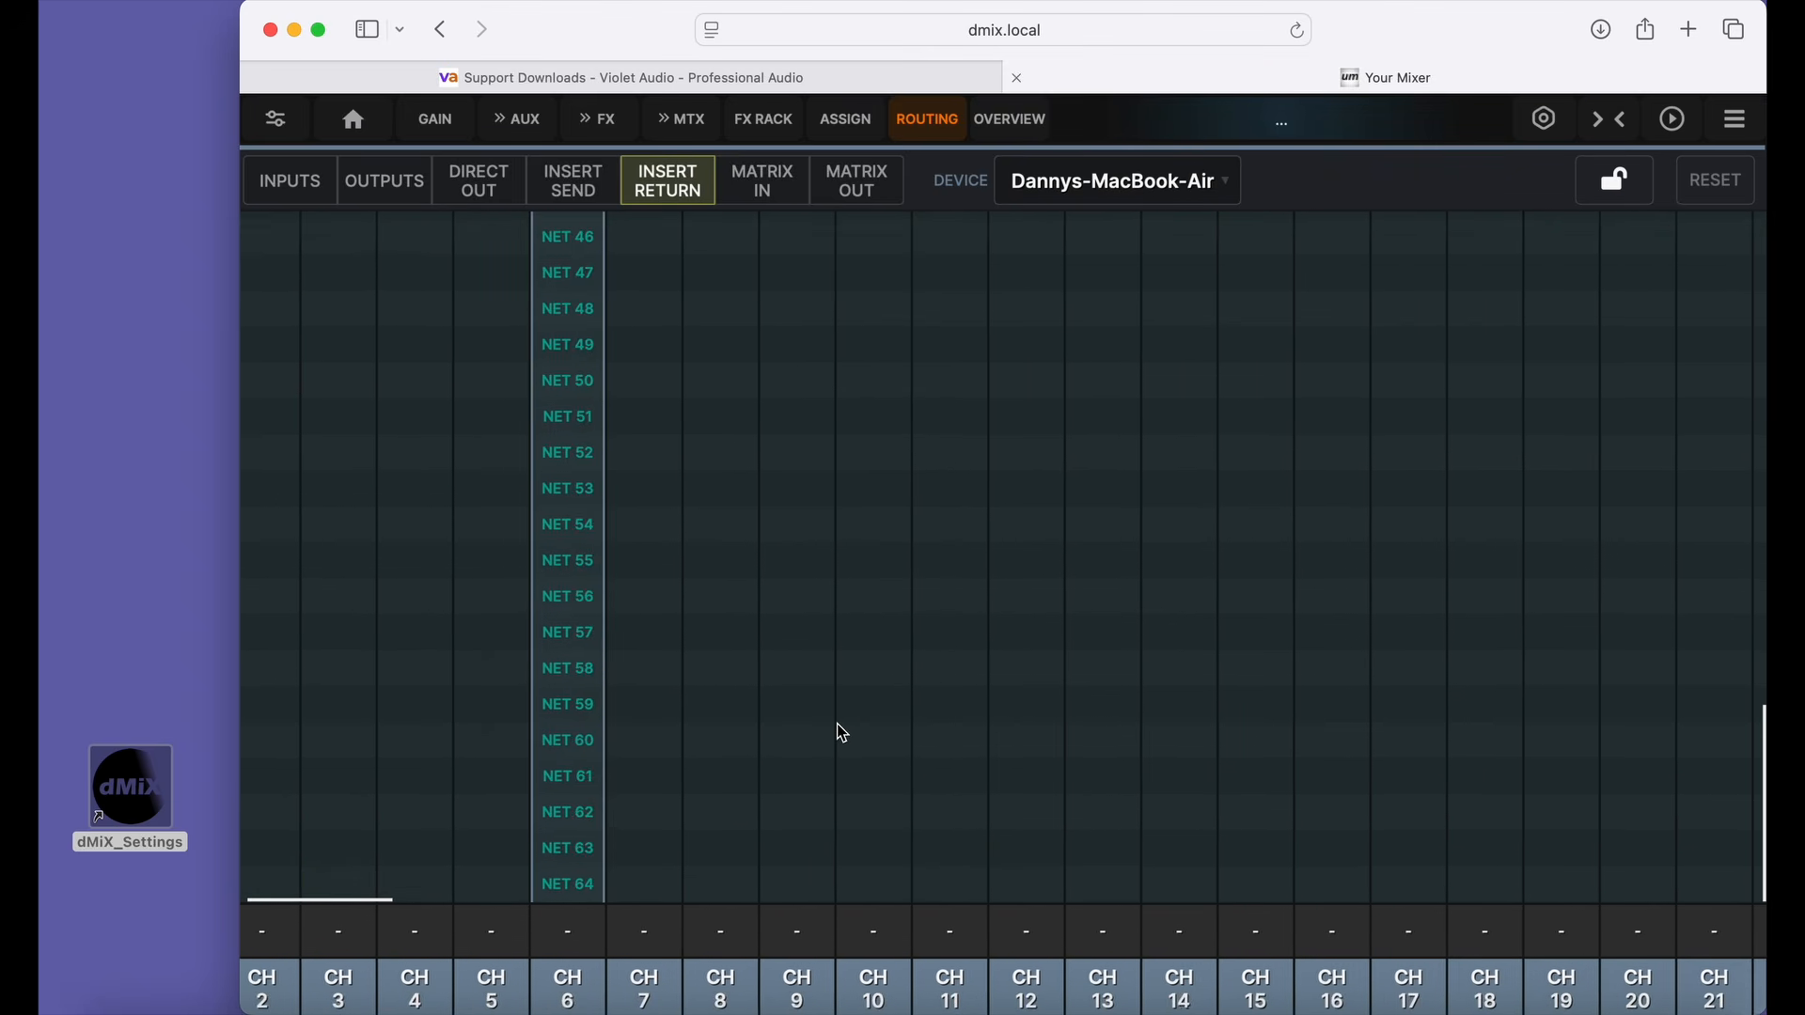
scroll(843, 733, up, 12)
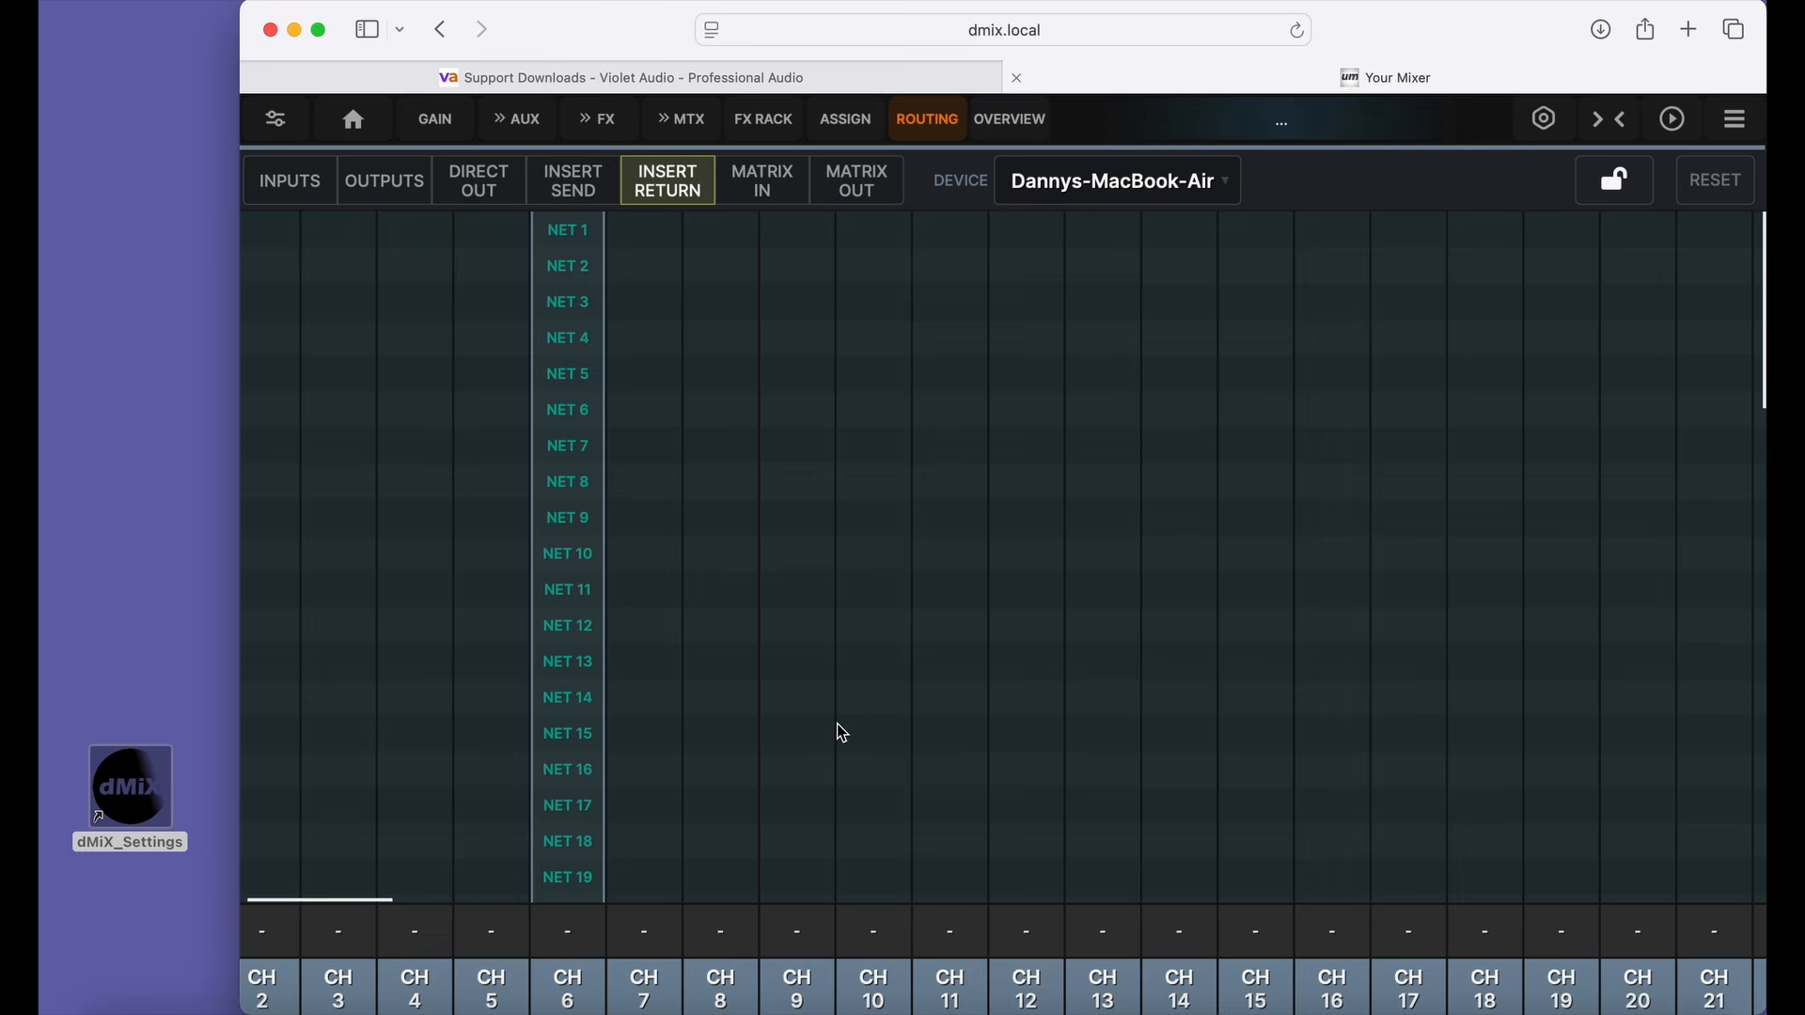